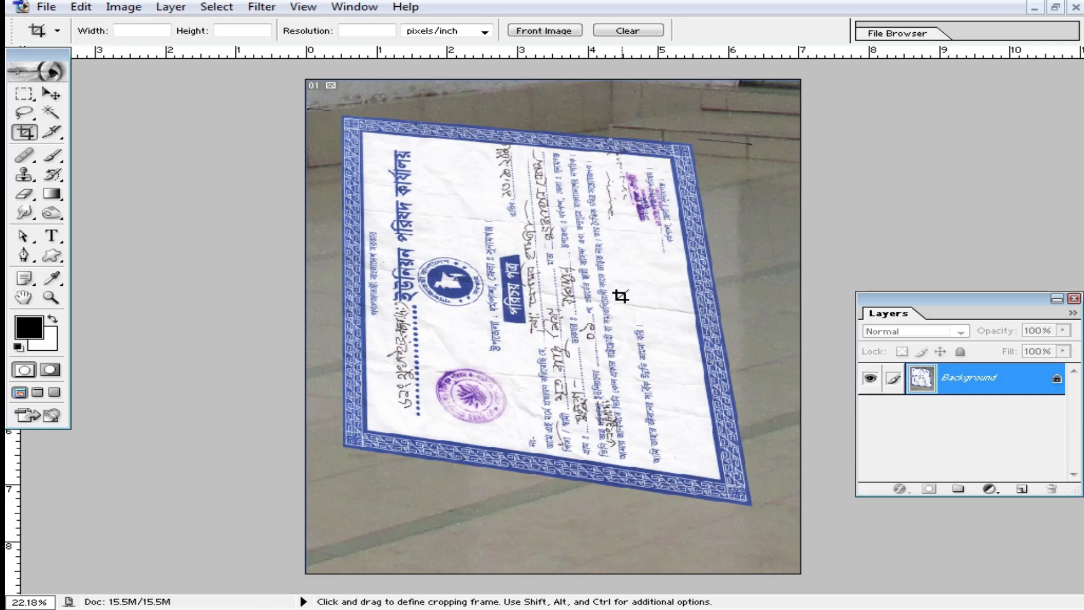
- Choose the Pen Tool and place the first anchor at the certificate's top-left corner
{"action": "scroll", "coordinate": [621, 296], "scroll_direction": "down", "scroll_amount": 2}
{"action": "scroll", "coordinate": [605, 323], "scroll_direction": "up", "scroll_amount": 3}
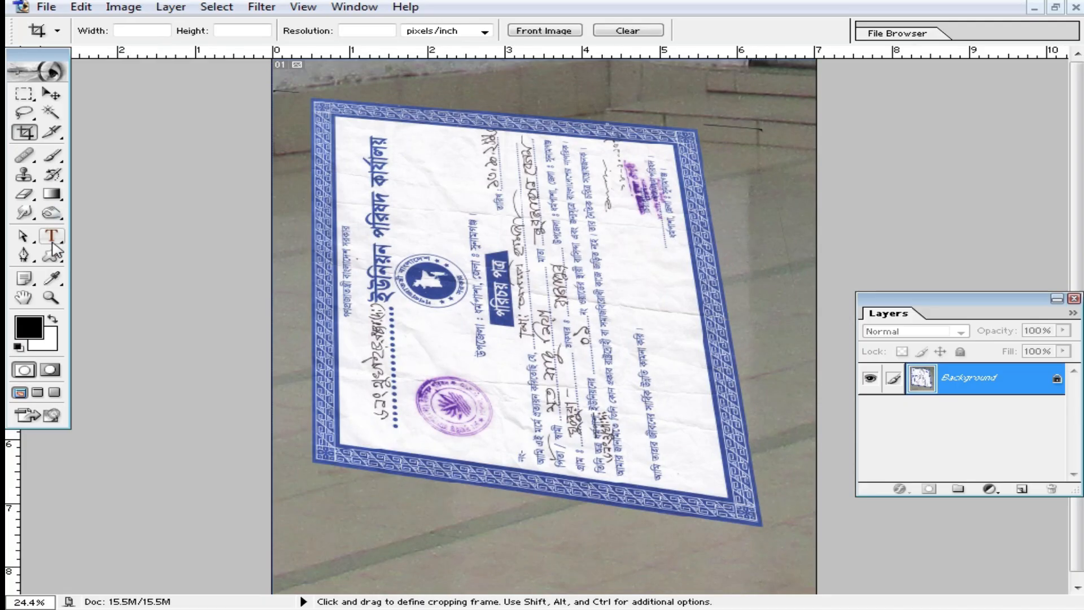
{"action": "left_click", "coordinate": [24, 257]}
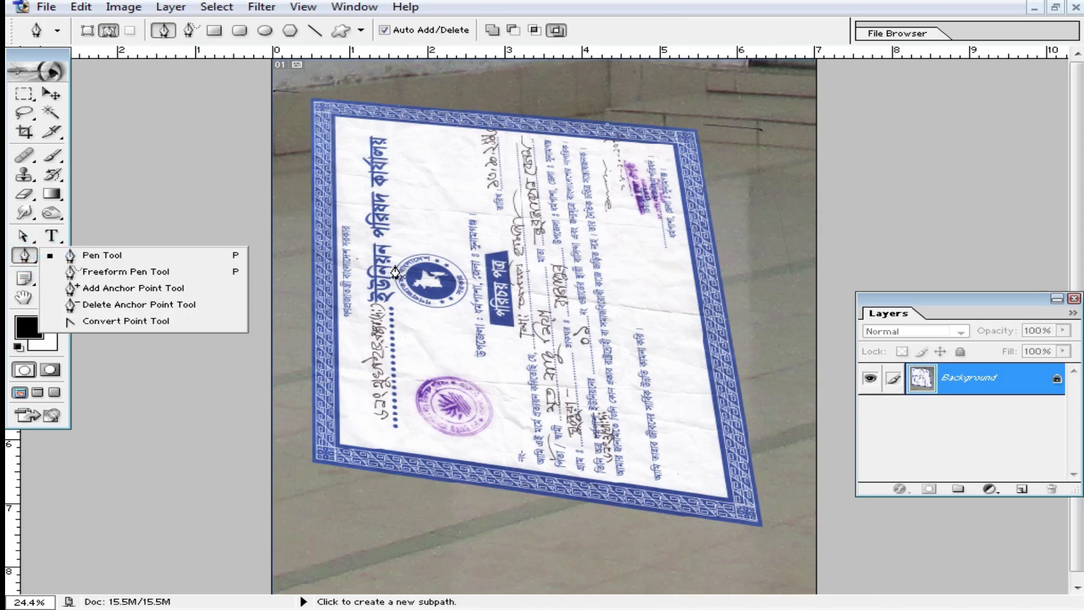
{"action": "key", "text": "l"}
{"action": "left_click", "coordinate": [23, 258]}
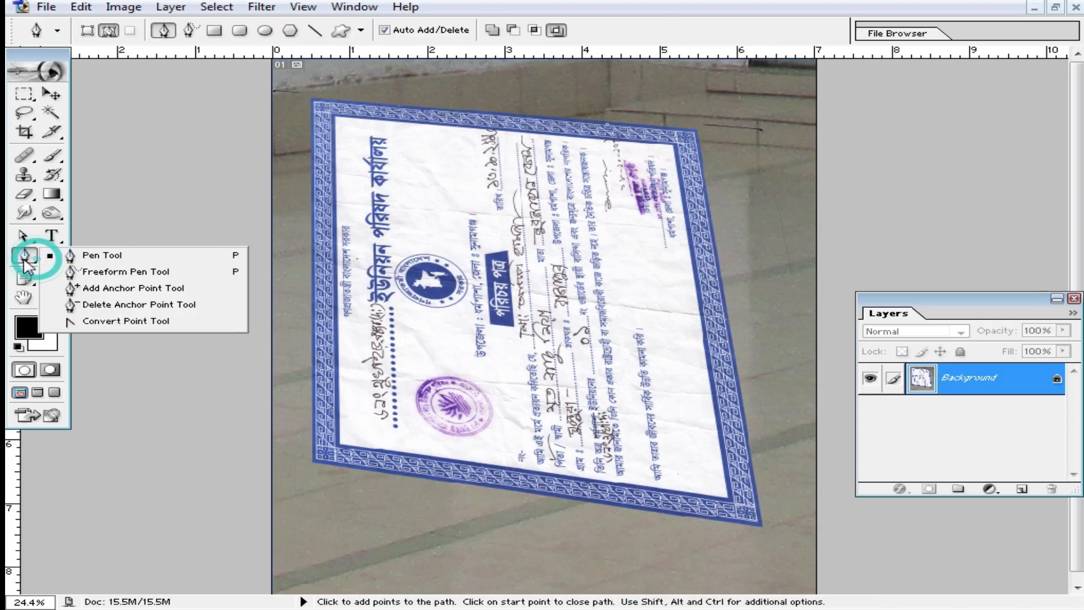
{"action": "left_click", "coordinate": [108, 257]}
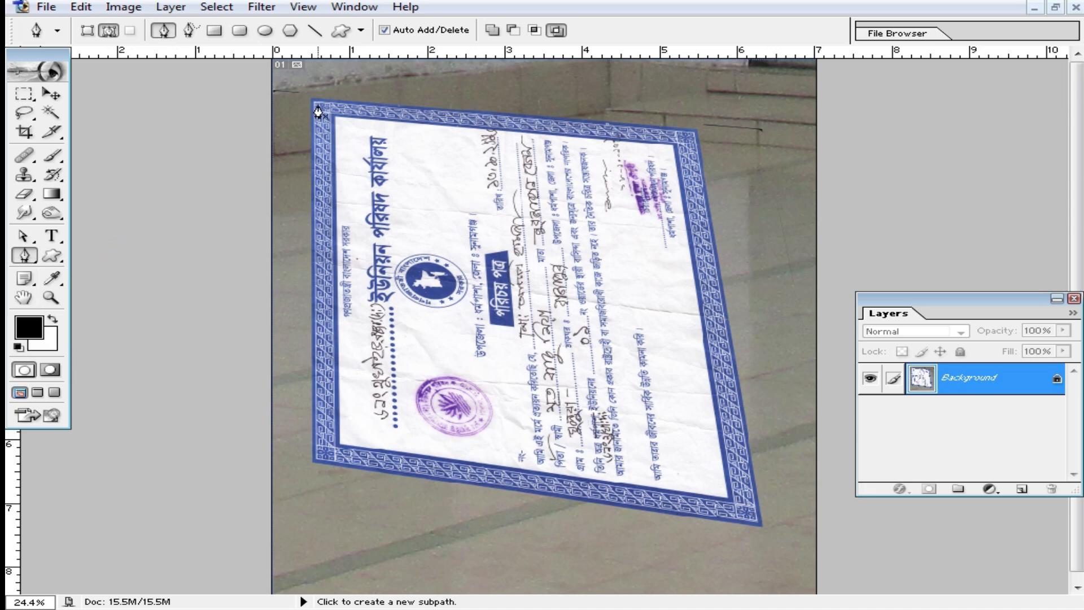
{"action": "key", "text": "ctrl+space"}
{"action": "left_click", "coordinate": [347, 213], "text": "ctrl"}
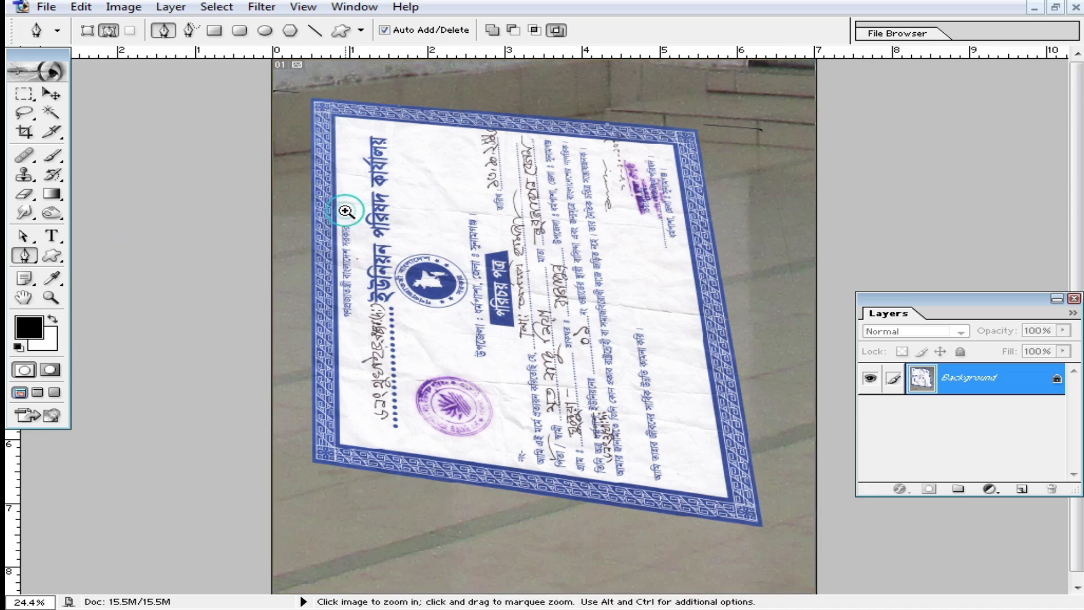
{"action": "left_click", "coordinate": [358, 221], "text": "ctrl"}
{"action": "left_click", "coordinate": [358, 220], "text": "ctrl"}
{"action": "left_click", "coordinate": [350, 218], "text": "ctrl"}
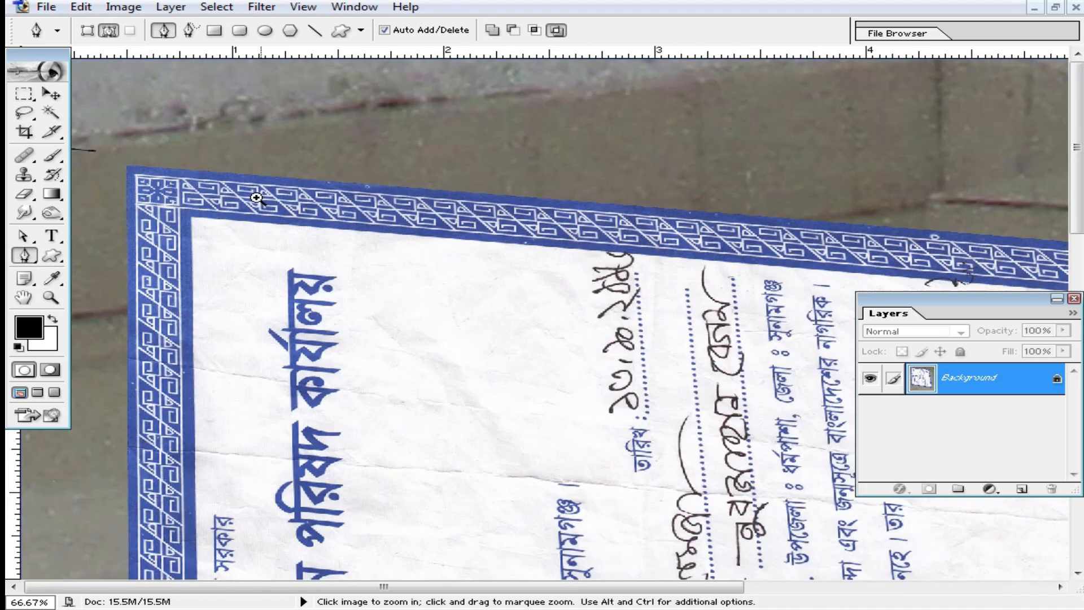
{"action": "left_click", "coordinate": [195, 211], "text": "ctrl"}
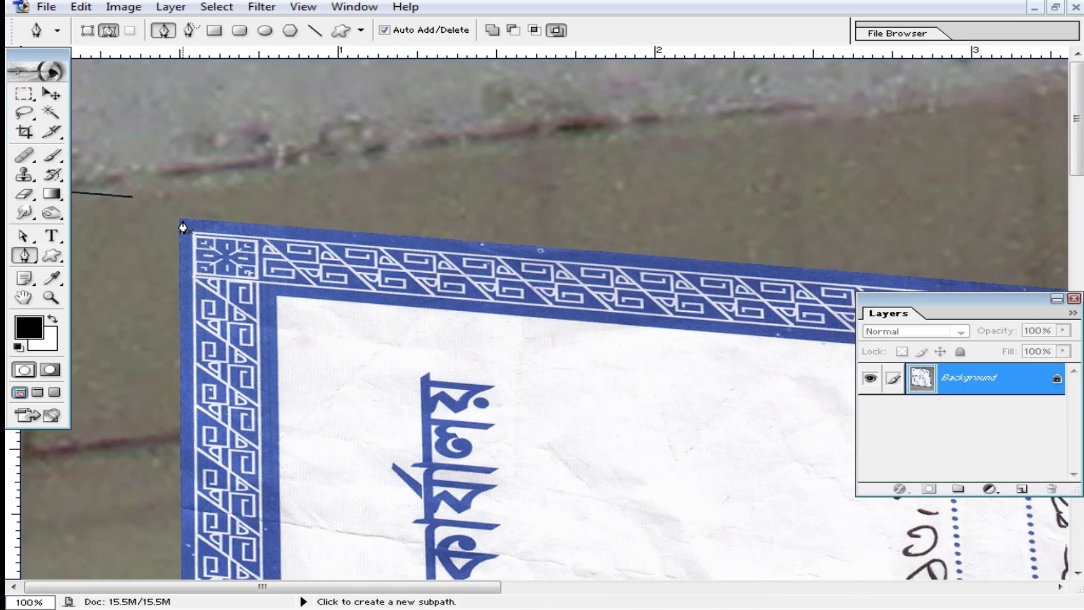
{"action": "left_click", "coordinate": [180, 219]}
- Add path anchors at the certificate's top-right and bottom-right corners
{"action": "key", "text": "ctrl+minus"}
{"action": "left_click_drag", "start_coordinate": [1050, 288], "coordinate": [680, 269]}
{"action": "left_click", "coordinate": [733, 228], "text": "ctrl"}
{"action": "left_click_drag", "start_coordinate": [353, 406], "coordinate": [484, 346]}
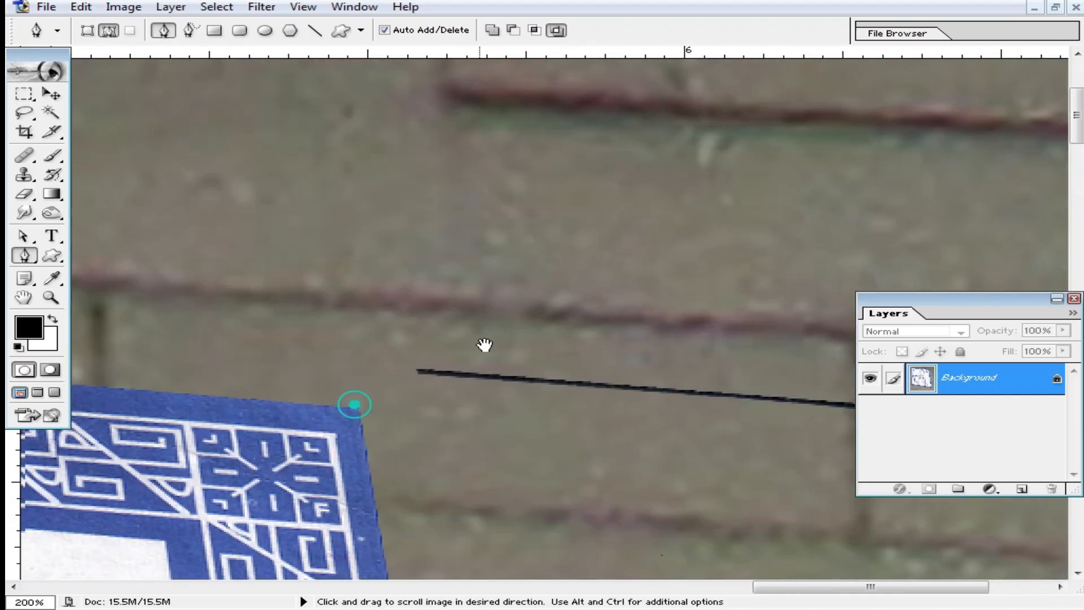
{"action": "left_click", "coordinate": [376, 402]}
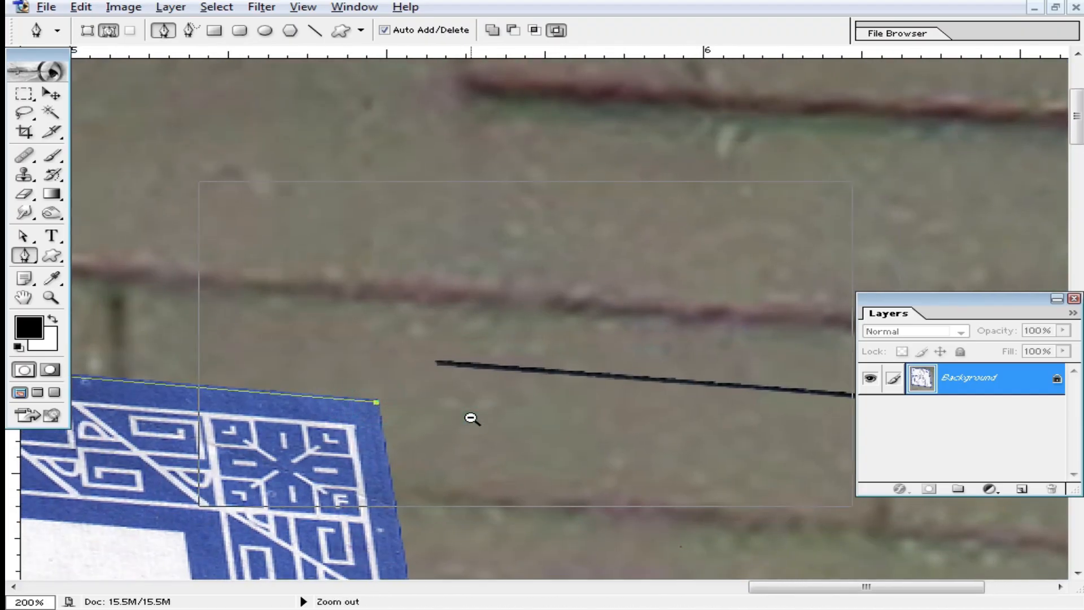
{"action": "left_click", "coordinate": [472, 416], "text": "alt"}
{"action": "left_click", "coordinate": [472, 416], "text": "alt"}
{"action": "left_click_drag", "start_coordinate": [746, 416], "coordinate": [621, 63]}
{"action": "left_click_drag", "start_coordinate": [777, 305], "coordinate": [669, 53]}
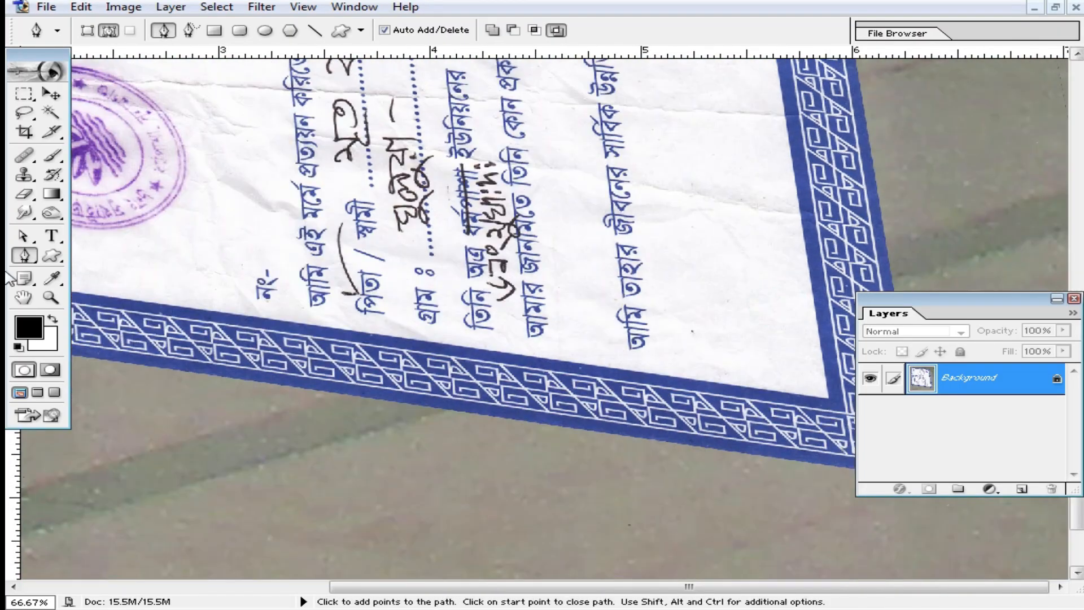
{"action": "left_click", "coordinate": [1074, 298]}
{"action": "left_click", "coordinate": [923, 477]}
- Anchor the bottom-left corner and close the path on the top-left starting anchor
{"action": "left_click_drag", "start_coordinate": [363, 394], "coordinate": [799, 388]}
{"action": "left_click_drag", "start_coordinate": [356, 280], "coordinate": [354, 405]}
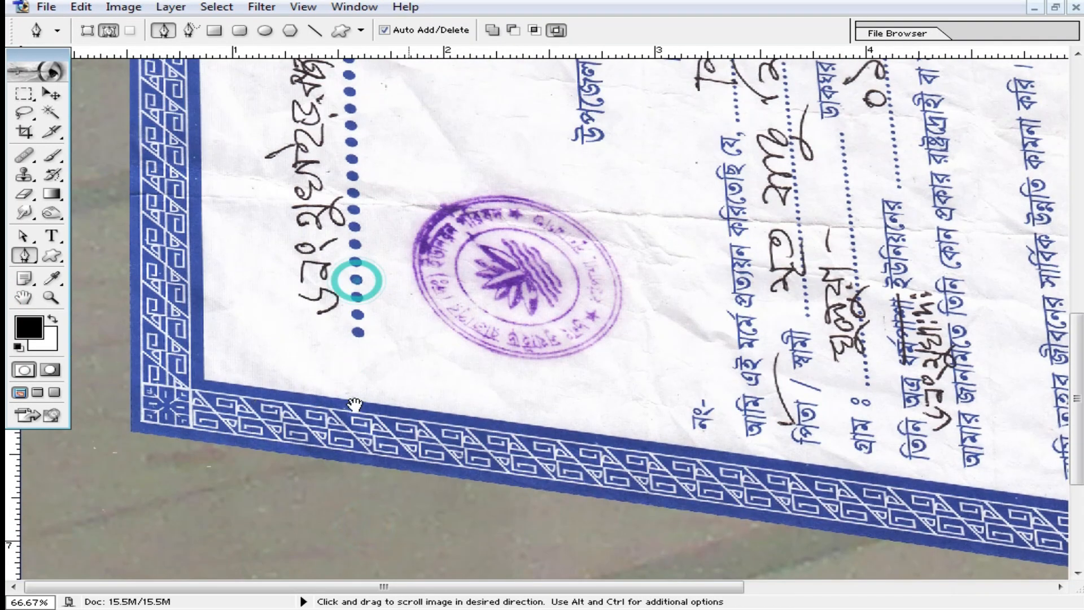
{"action": "left_click", "coordinate": [133, 438]}
{"action": "left_click_drag", "start_coordinate": [216, 189], "coordinate": [234, 472]}
{"action": "left_click", "coordinate": [157, 194], "text": "ctrl"}
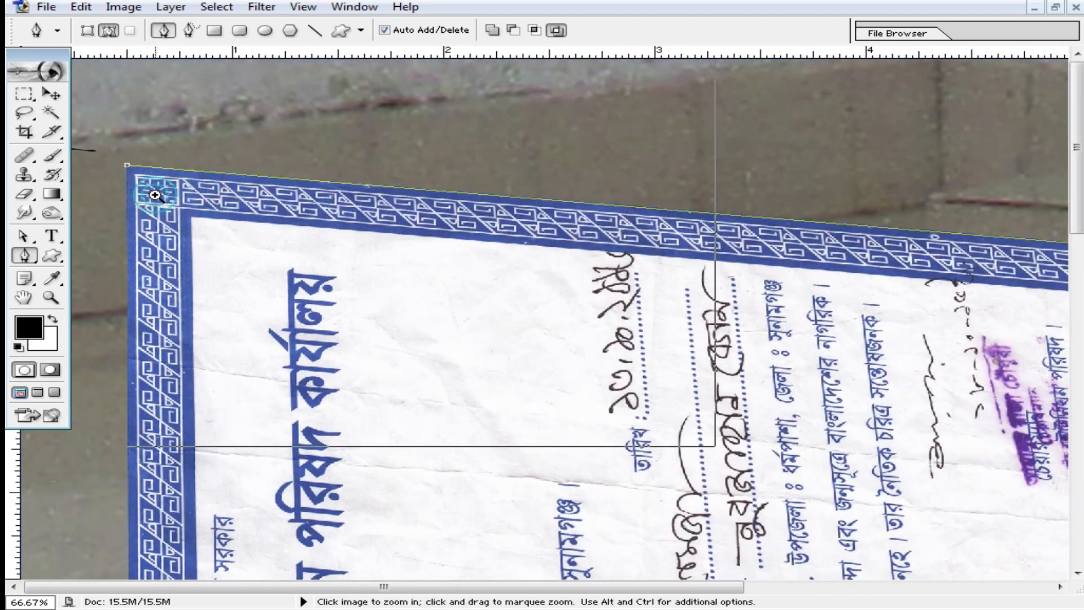
{"action": "left_click", "coordinate": [158, 198], "text": "ctrl"}
{"action": "left_click_drag", "start_coordinate": [442, 400], "coordinate": [443, 282]}
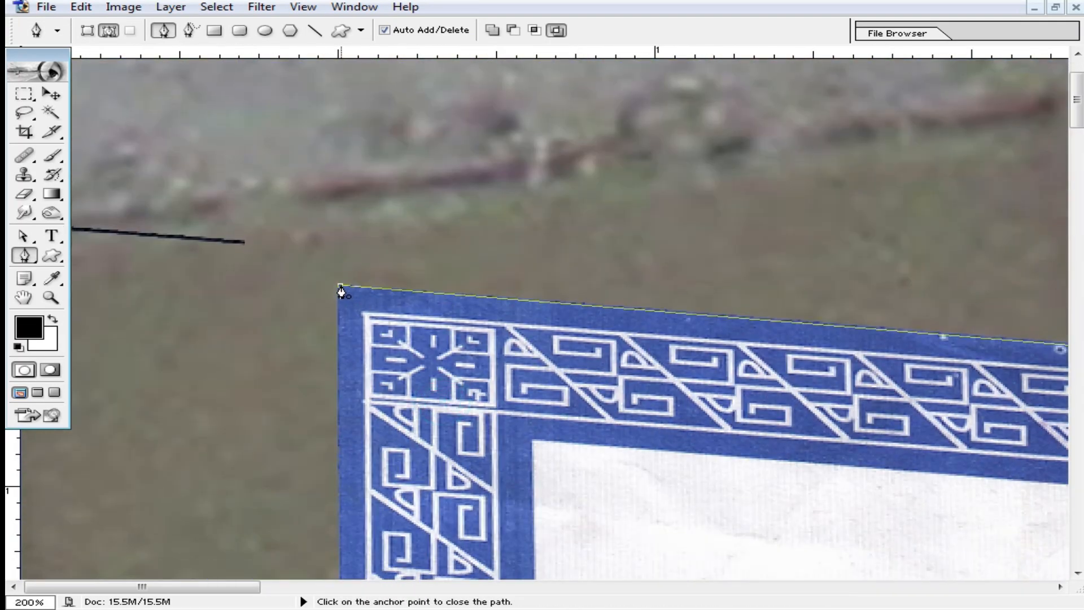
{"action": "left_click", "coordinate": [340, 290]}
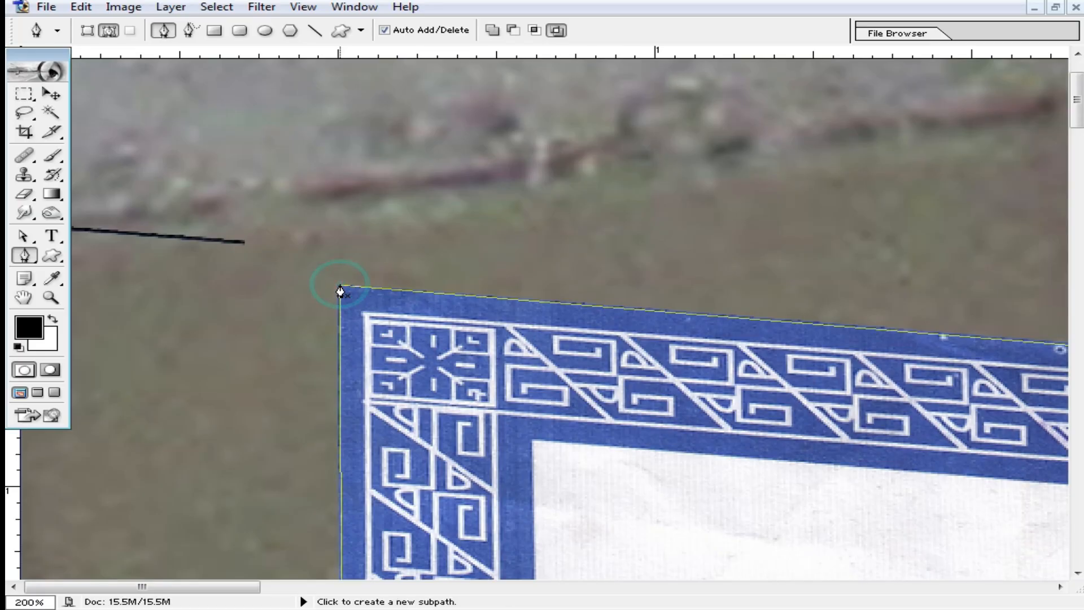
{"action": "left_click", "coordinate": [50, 96]}
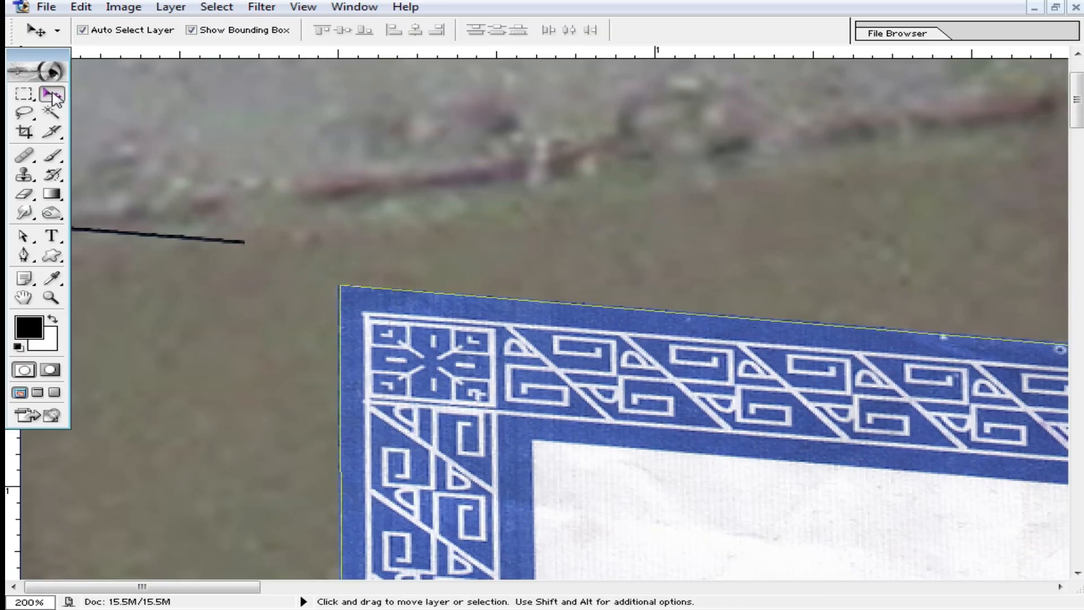
{"action": "left_click", "coordinate": [23, 255]}
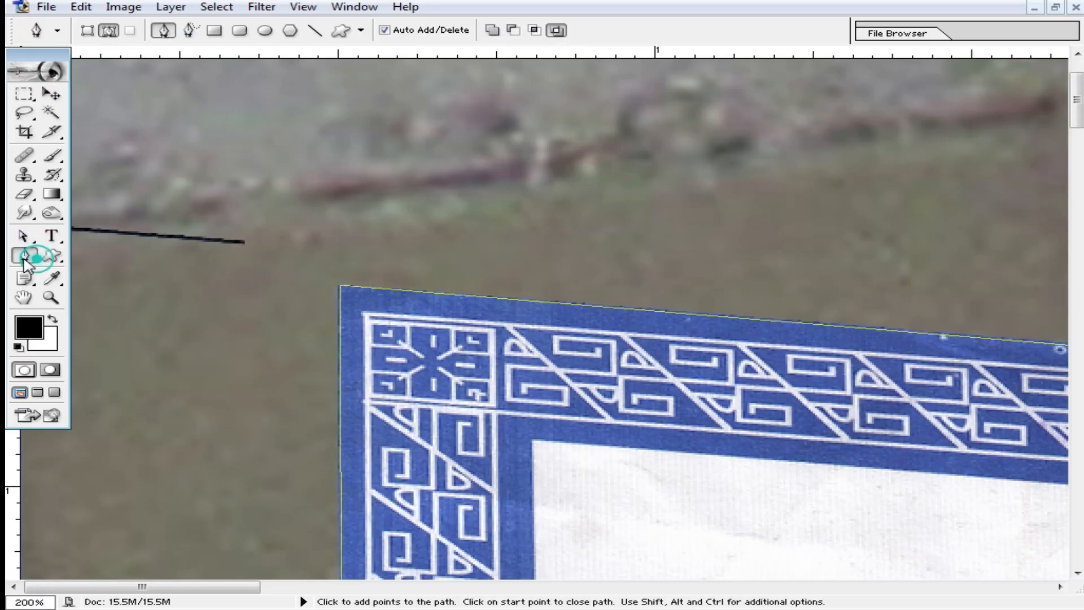
- Turn the traced path into a selection with a 1.5 px feather
{"action": "right_click", "coordinate": [463, 311]}
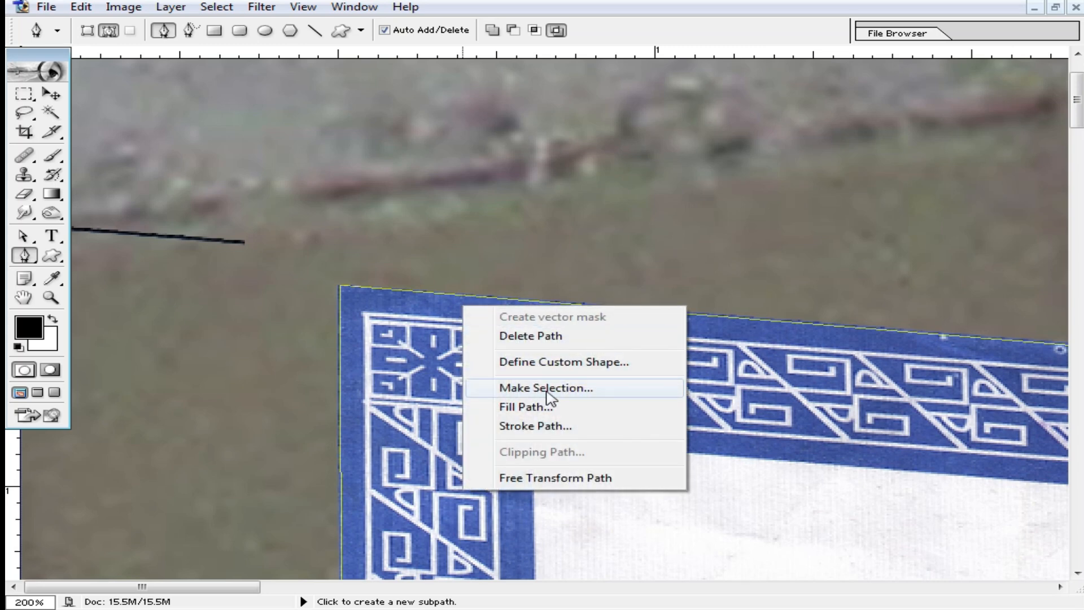
{"action": "left_click", "coordinate": [570, 389]}
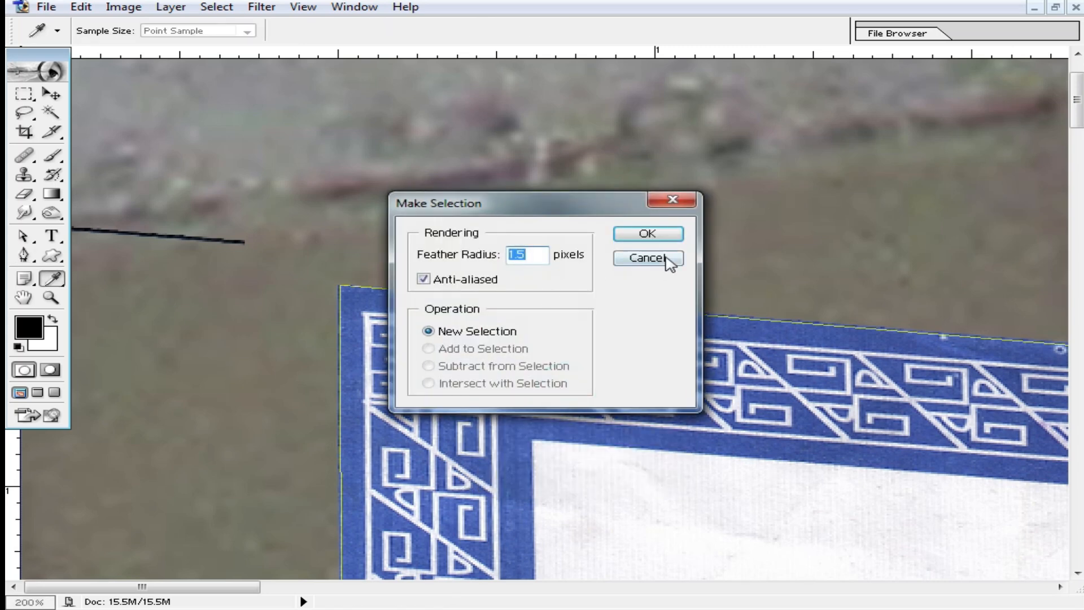
{"action": "left_click", "coordinate": [650, 235]}
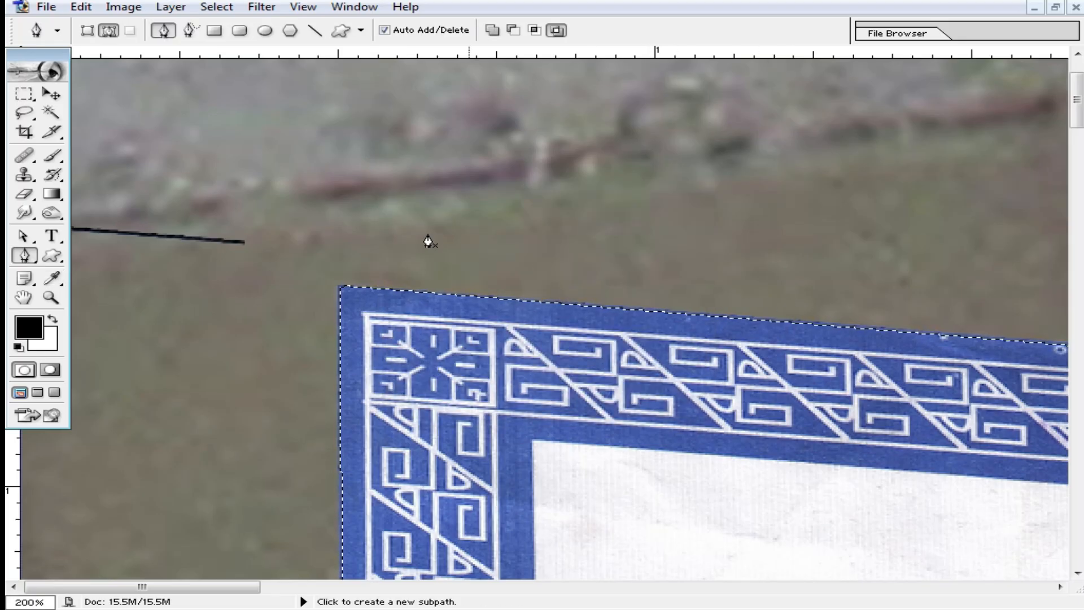
- Copy the feathered certificate selection onto its own new layer
{"action": "left_click", "coordinate": [53, 96]}
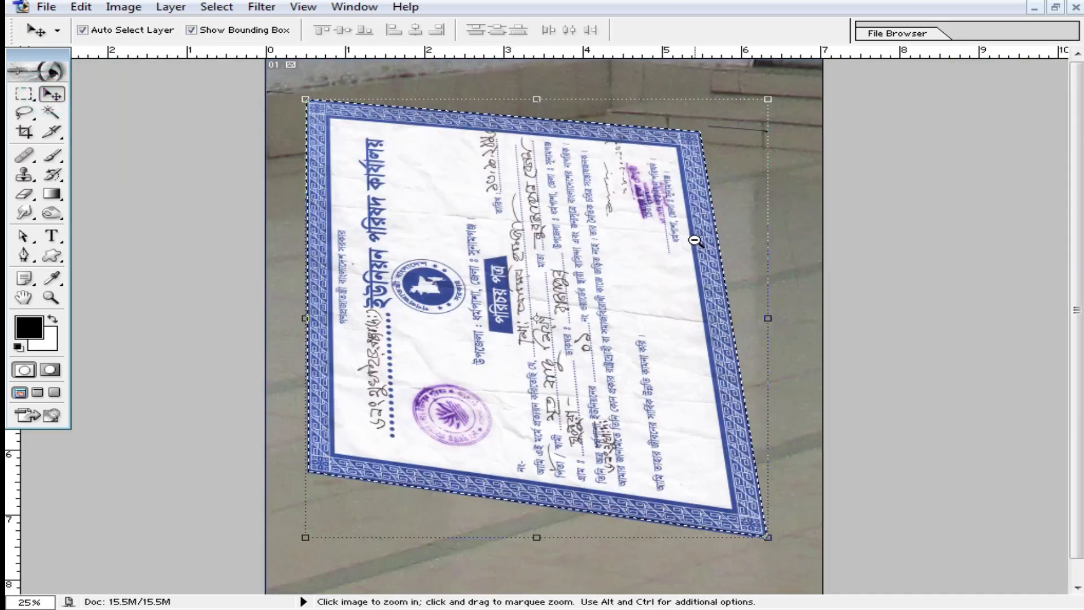
{"action": "left_click", "coordinate": [695, 239], "text": "ctrl+alt"}
{"action": "key", "text": "ctrl+d"}
{"action": "left_click_drag", "start_coordinate": [576, 258], "coordinate": [589, 279]}
{"action": "key", "text": "ctrl+alt+z"}
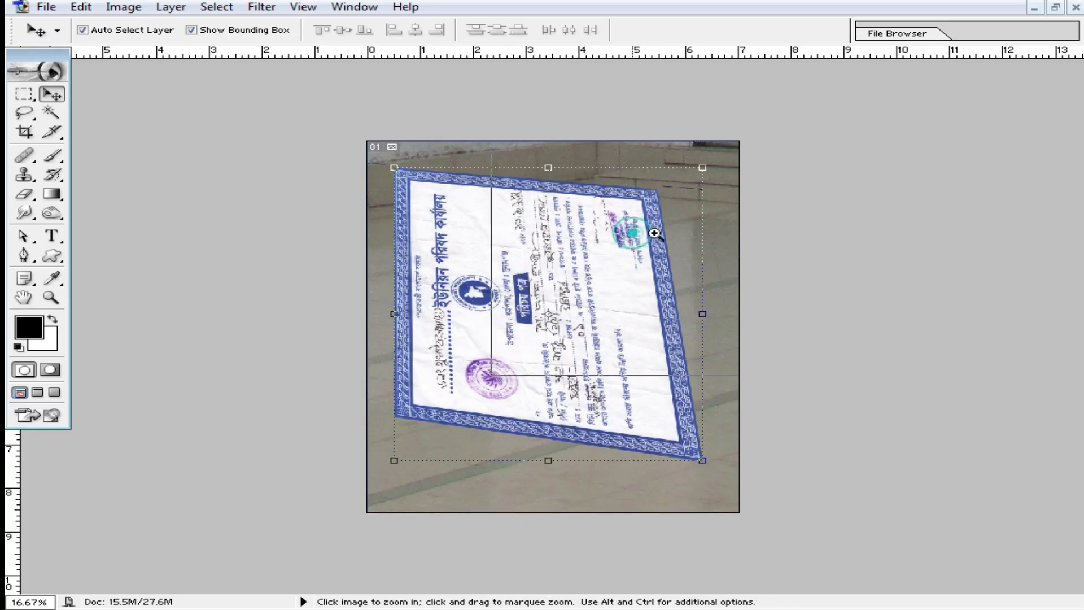
{"action": "left_click", "coordinate": [637, 235], "text": "ctrl"}
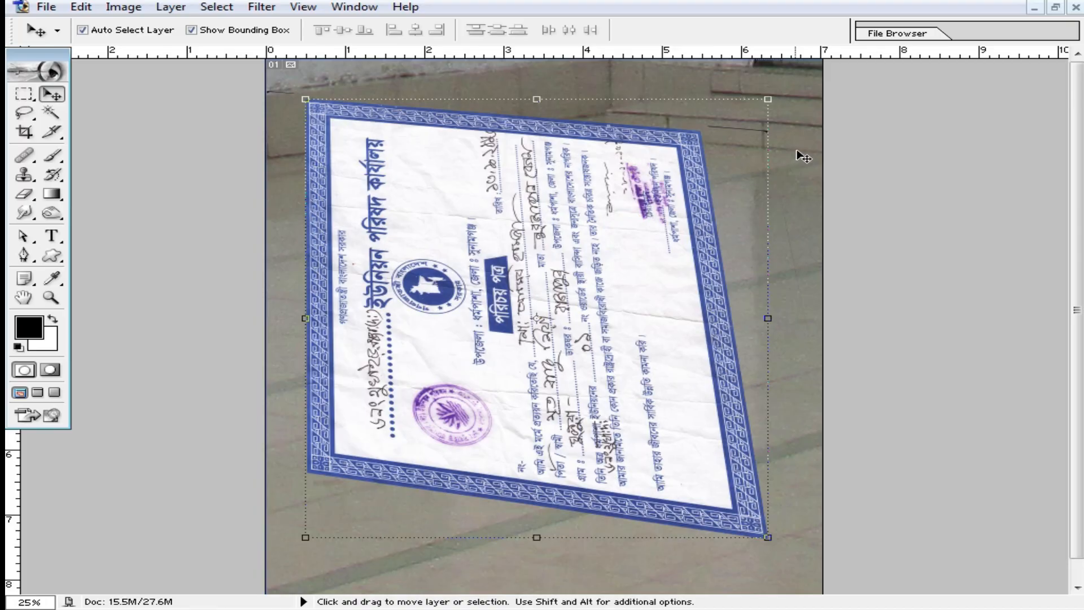
- Distort the certificate layer, dragging all four corner handles out to the canvas corners
{"action": "left_click", "coordinate": [769, 99]}
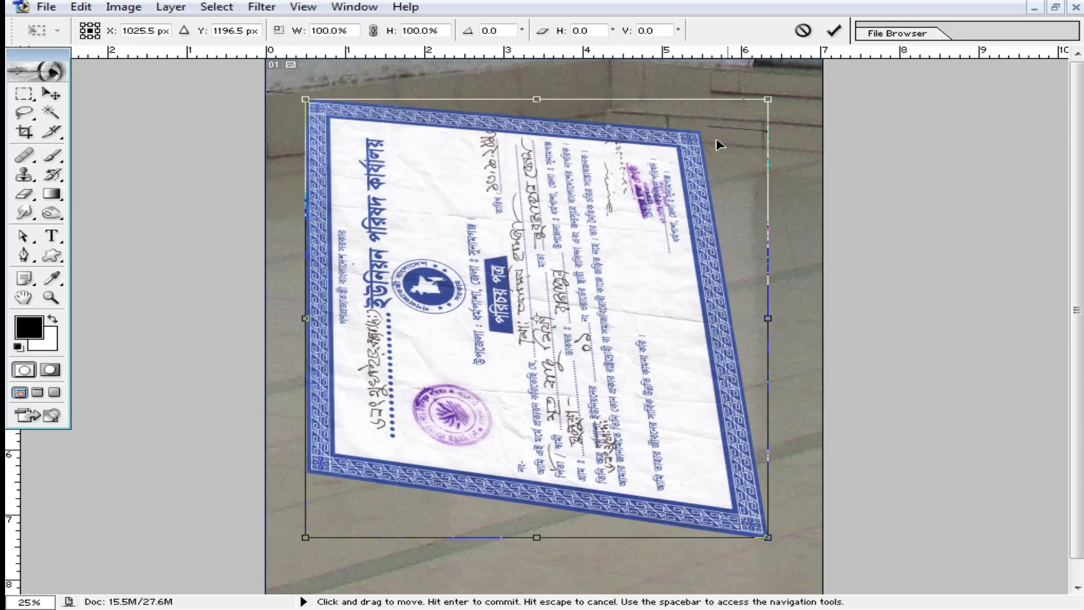
{"action": "right_click", "coordinate": [745, 107]}
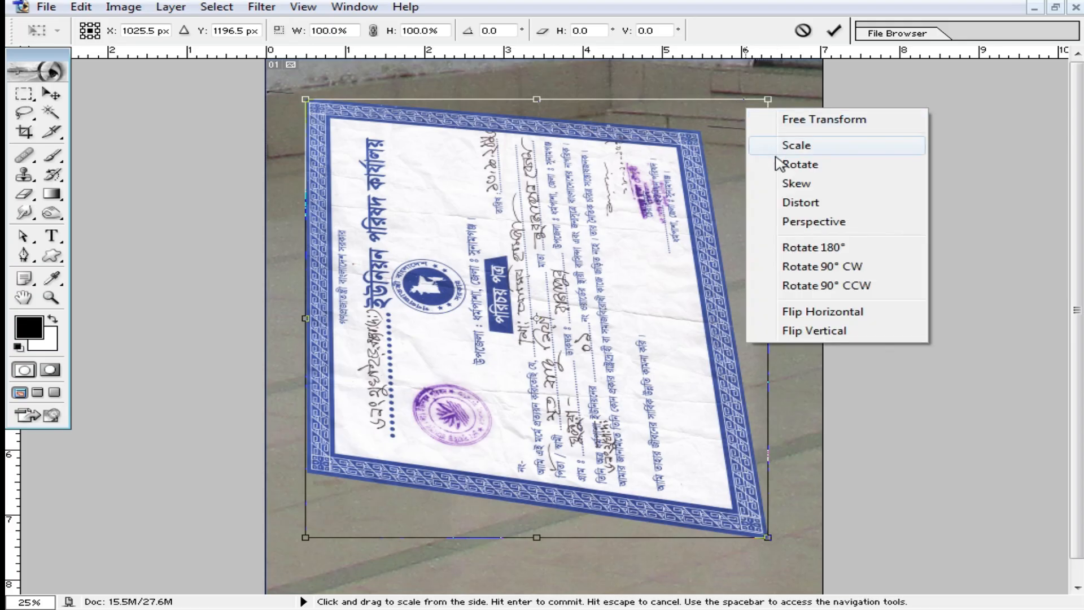
{"action": "left_click", "coordinate": [790, 204]}
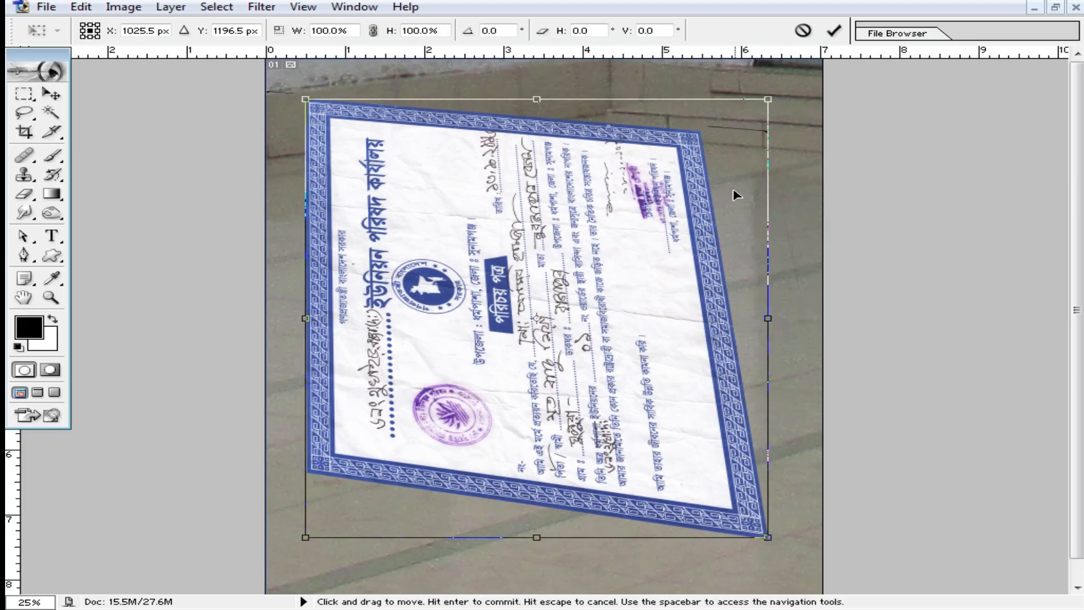
{"action": "key", "text": "ctrl+minus"}
{"action": "left_click_drag", "start_coordinate": [706, 168], "coordinate": [835, 93]}
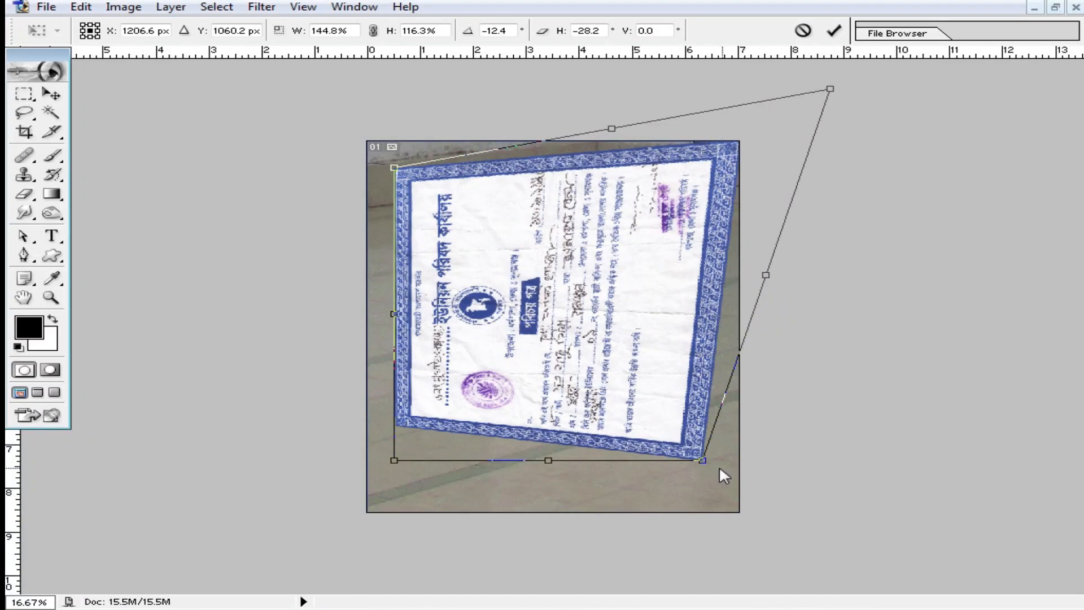
{"action": "left_click_drag", "start_coordinate": [703, 462], "coordinate": [741, 519]}
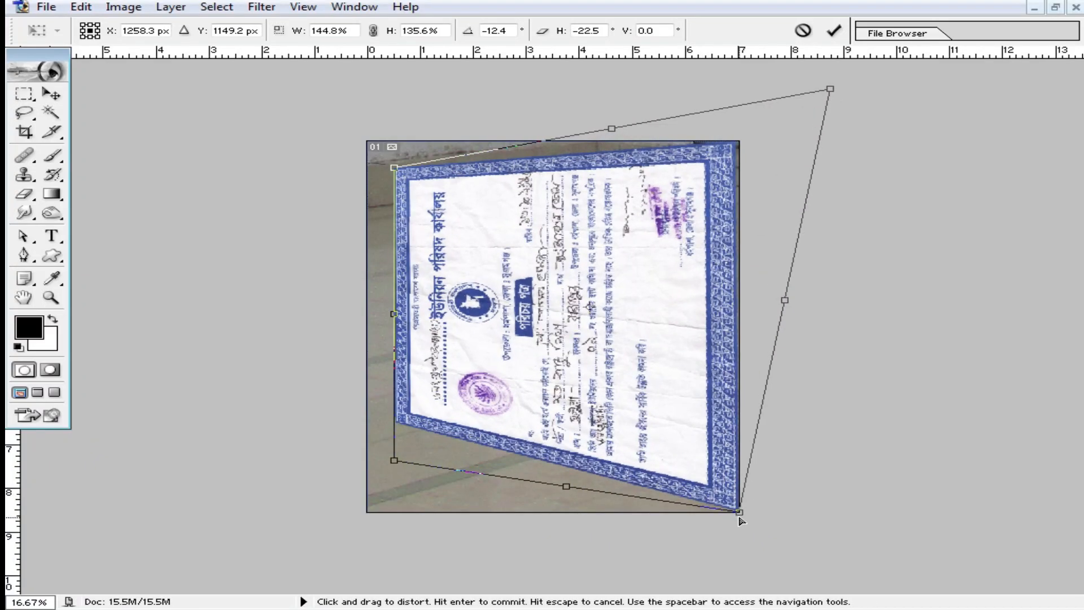
{"action": "left_click_drag", "start_coordinate": [394, 462], "coordinate": [357, 577]}
{"action": "left_click_drag", "start_coordinate": [394, 170], "coordinate": [368, 145]}
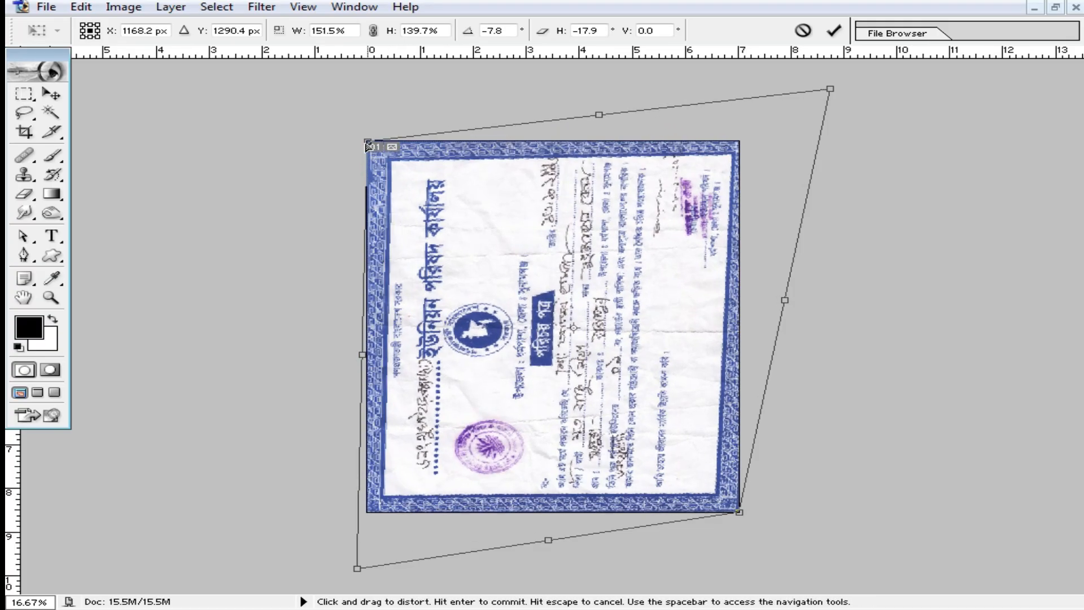
{"action": "left_click_drag", "start_coordinate": [831, 89], "coordinate": [808, 104]}
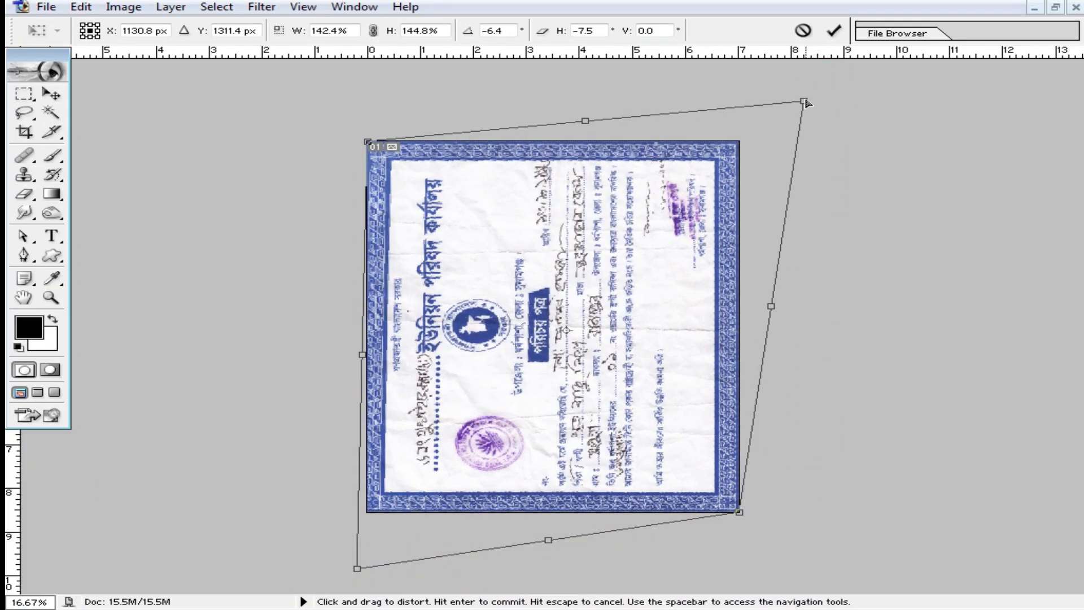
{"action": "left_click_drag", "start_coordinate": [361, 569], "coordinate": [367, 572]}
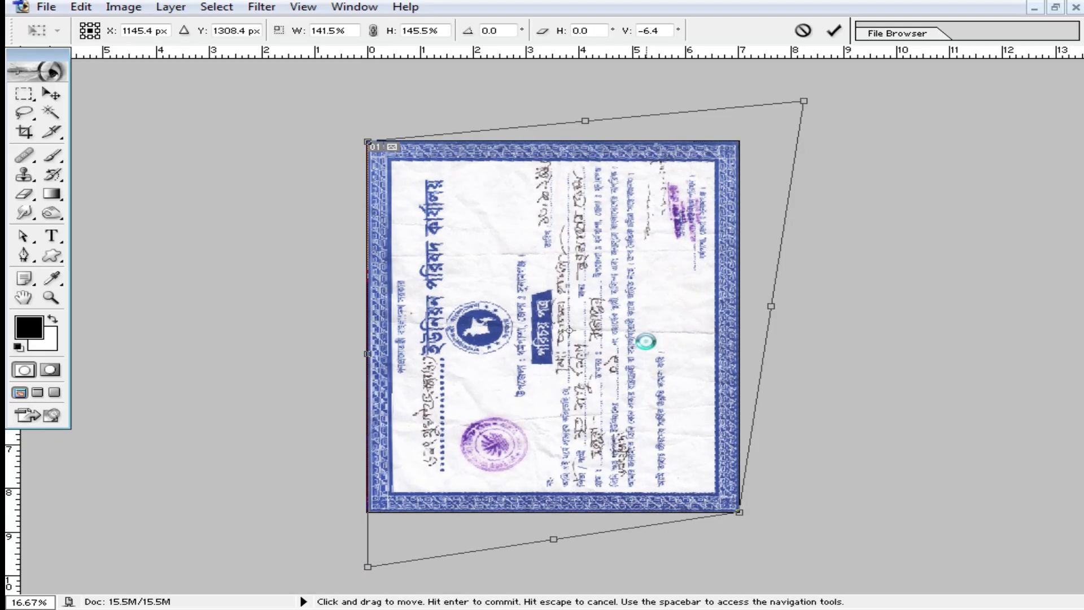
- Rotate the canvas 90° clockwise so the certificate stands upright
{"action": "left_click", "coordinate": [24, 94]}
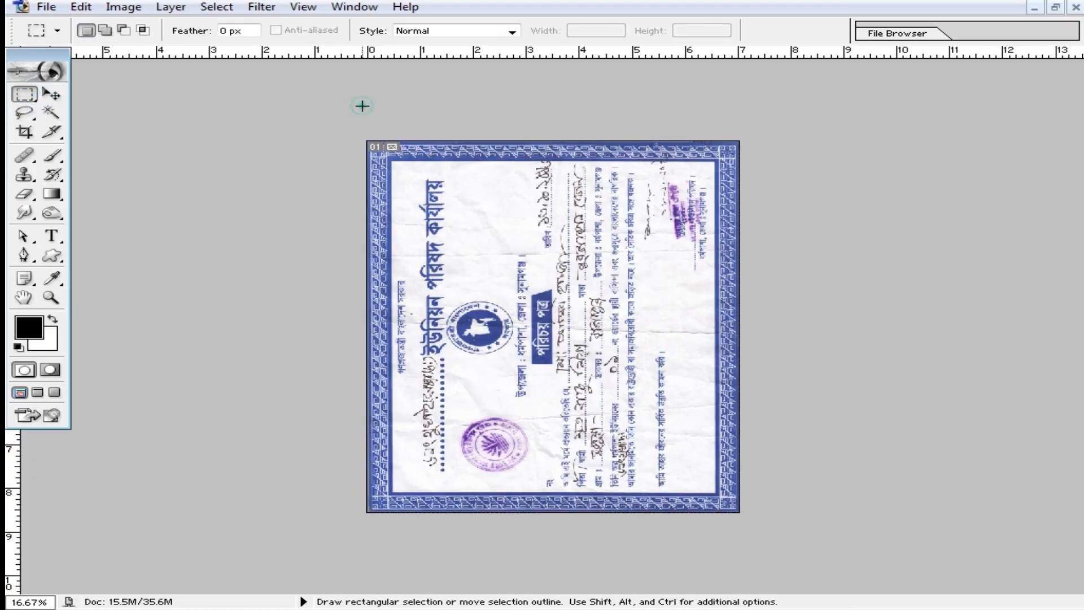
{"action": "scroll", "coordinate": [638, 221], "scroll_direction": "up", "scroll_amount": 2}
{"action": "scroll", "coordinate": [617, 321], "scroll_direction": "up", "scroll_amount": 1}
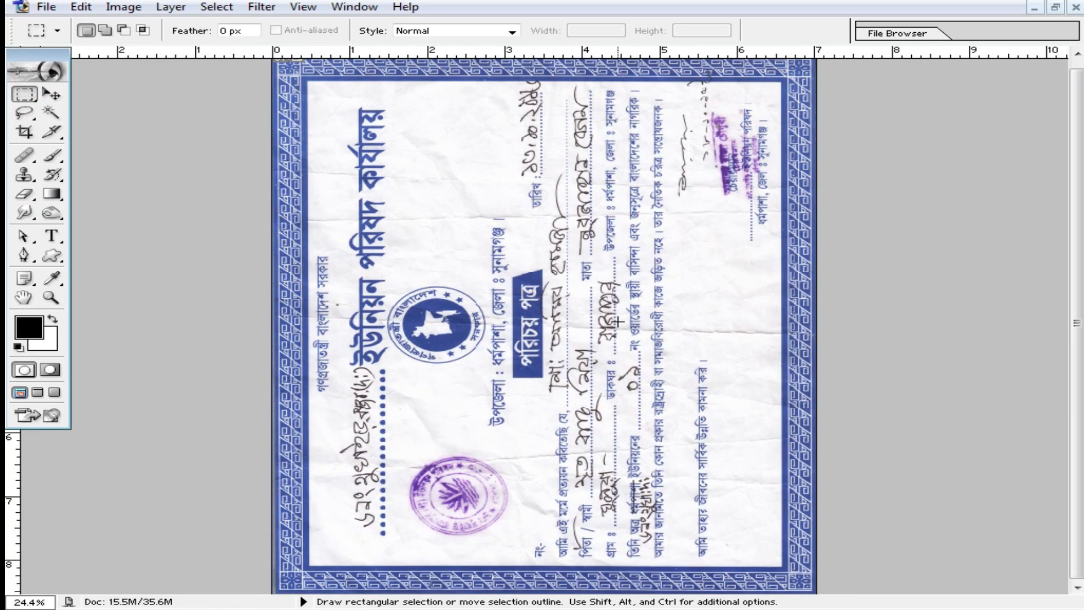
{"action": "scroll", "coordinate": [661, 337], "scroll_direction": "down", "scroll_amount": 2}
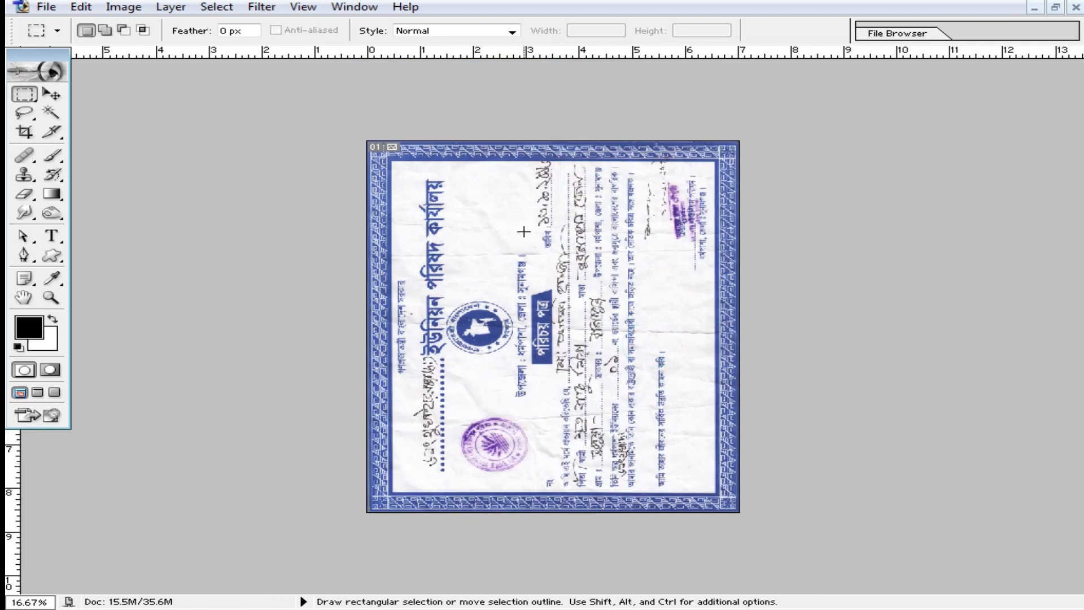
{"action": "left_click", "coordinate": [124, 6]}
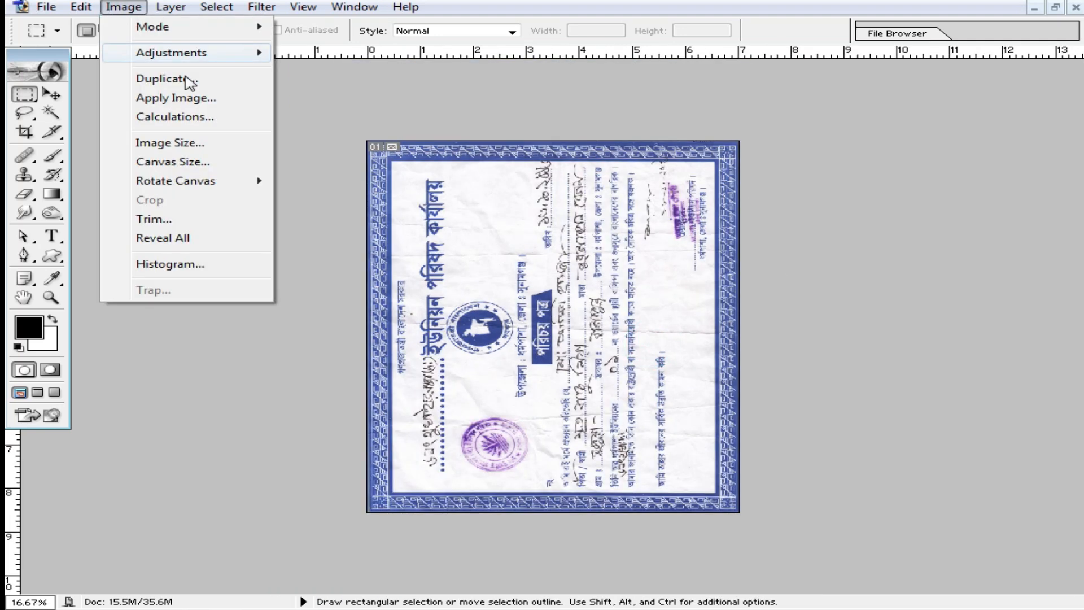
{"action": "mouse_move", "coordinate": [213, 182]}
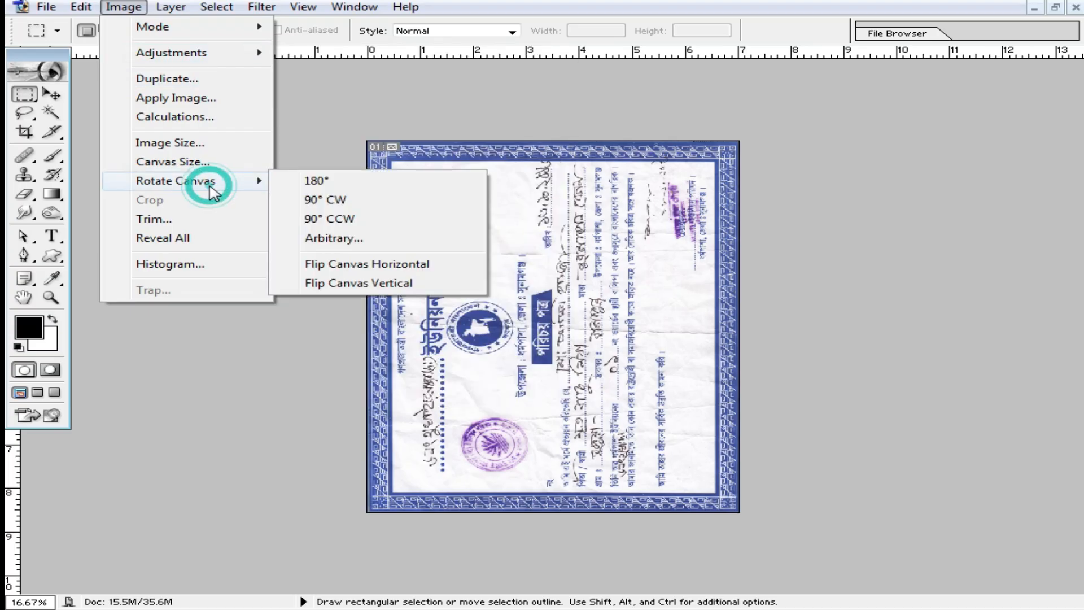
{"action": "left_click", "coordinate": [368, 202]}
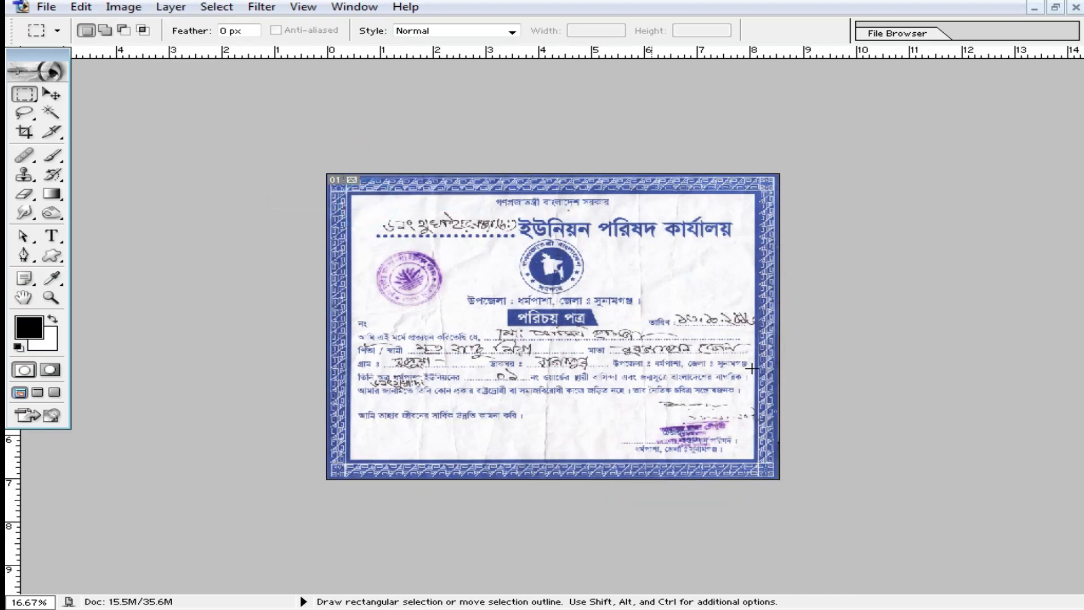
{"action": "scroll", "coordinate": [621, 305], "scroll_direction": "up", "scroll_amount": 2}
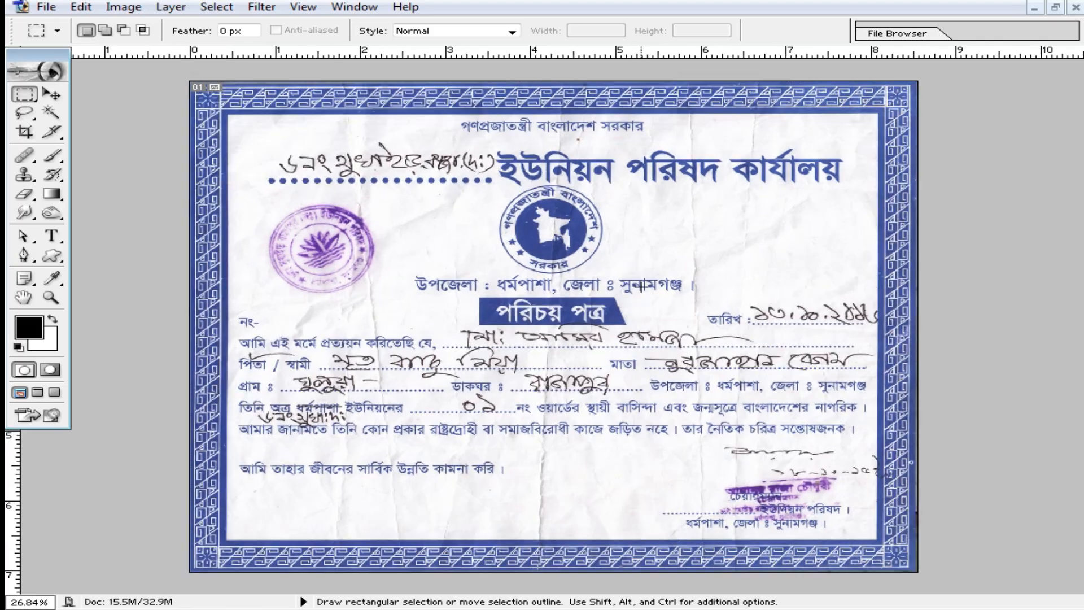
{"action": "scroll", "coordinate": [615, 291], "scroll_direction": "up", "scroll_amount": 2}
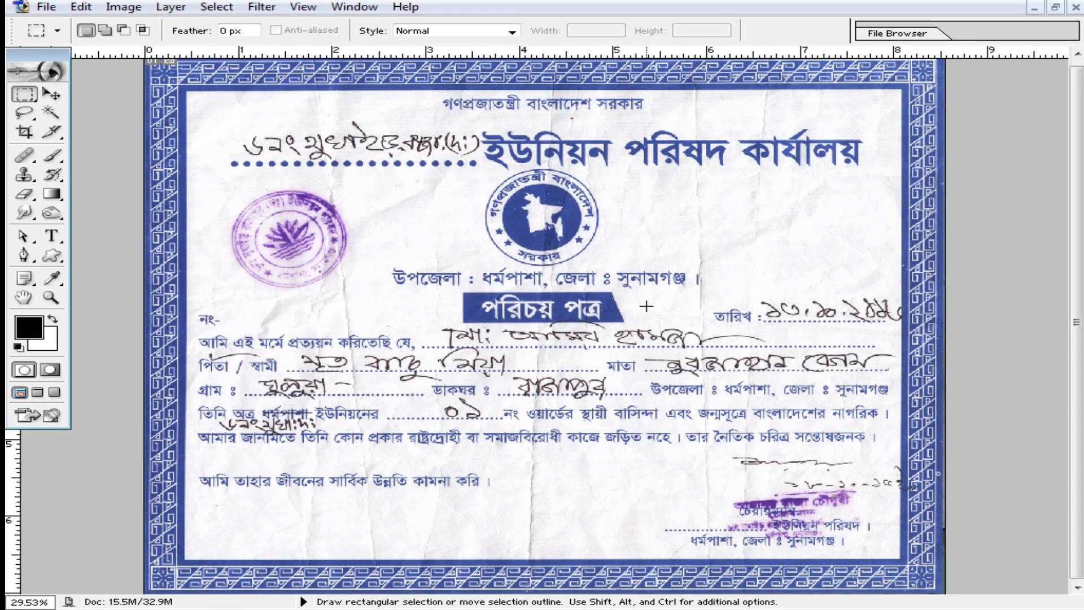
- Show the Layers palette, merge Layer 1 into Background, then undo the merge
{"action": "key", "text": "F7"}
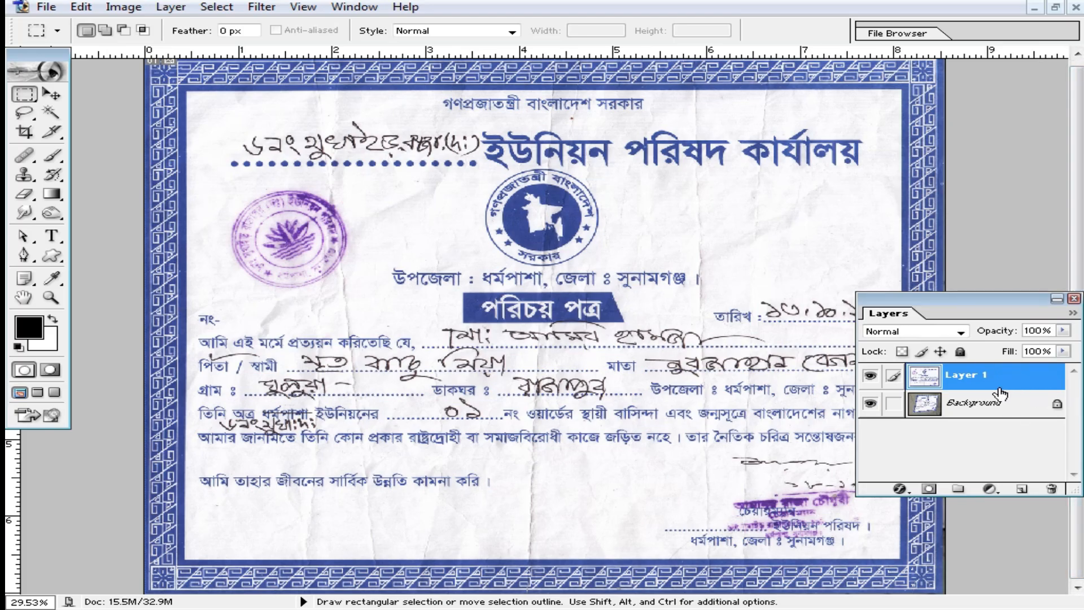
{"action": "key", "text": "ctrl+e"}
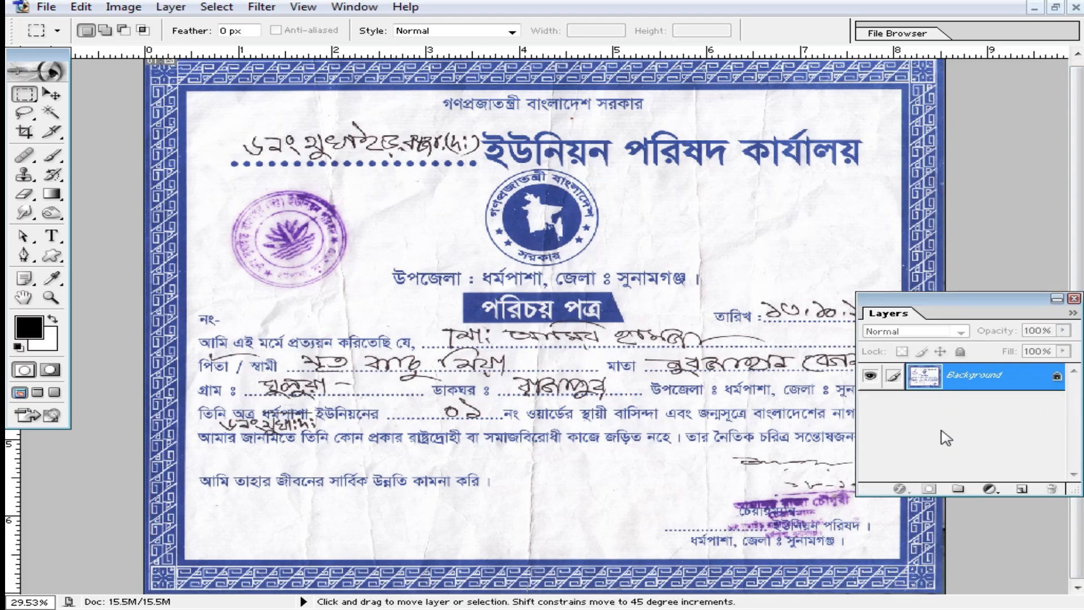
{"action": "key", "text": "ctrl+z"}
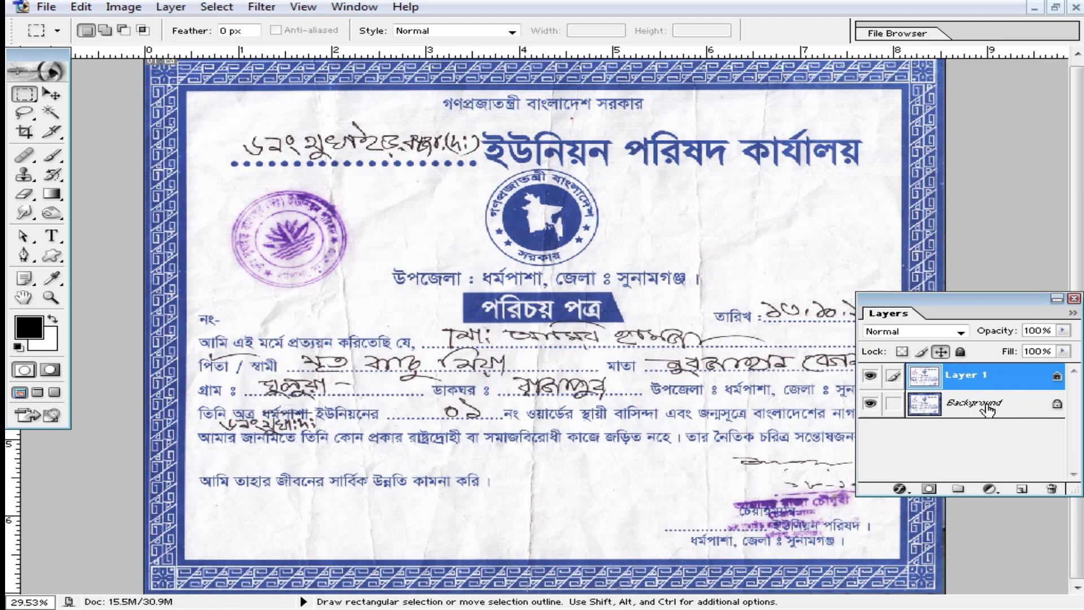
- Toggle Layer 1's visibility to compare it, then move the Layers palette off the certificate
{"action": "left_click", "coordinate": [873, 380]}
{"action": "left_click", "coordinate": [871, 375]}
{"action": "left_click_drag", "start_coordinate": [968, 300], "coordinate": [921, 435]}
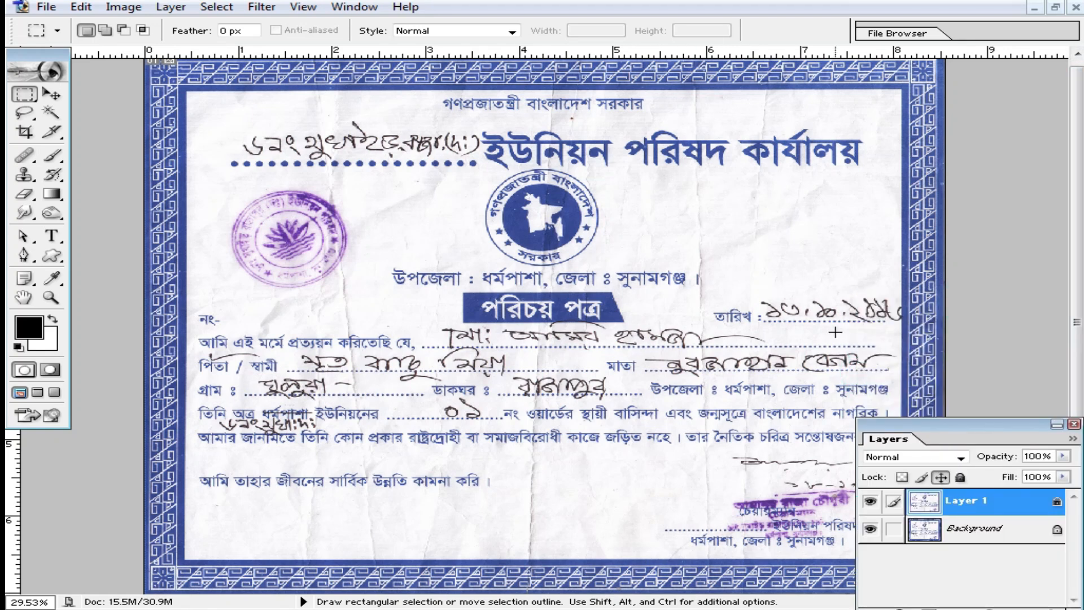
- Zoom to 200% on the handwritten date and pick the Rectangular Marquee Tool
{"action": "key", "text": "z"}
{"action": "left_click", "coordinate": [812, 297]}
{"action": "left_click", "coordinate": [830, 266]}
{"action": "left_click", "coordinate": [859, 245]}
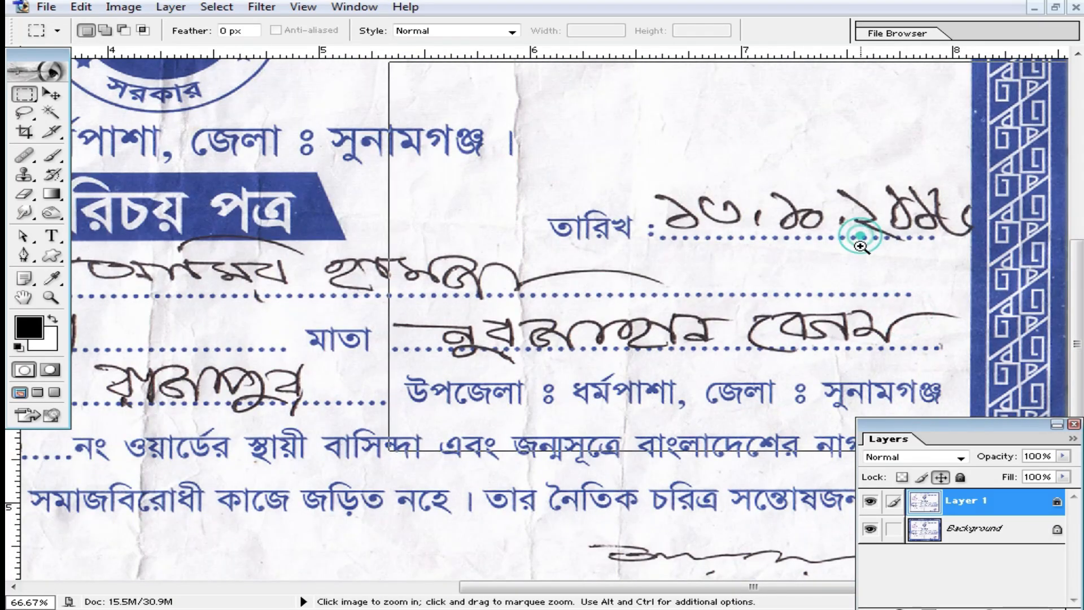
{"action": "left_click", "coordinate": [861, 244], "text": "ctrl"}
{"action": "left_click", "coordinate": [857, 307], "text": "ctrl"}
{"action": "left_click_drag", "start_coordinate": [489, 430], "coordinate": [667, 275]}
{"action": "left_click_drag", "start_coordinate": [556, 303], "coordinate": [567, 297]}
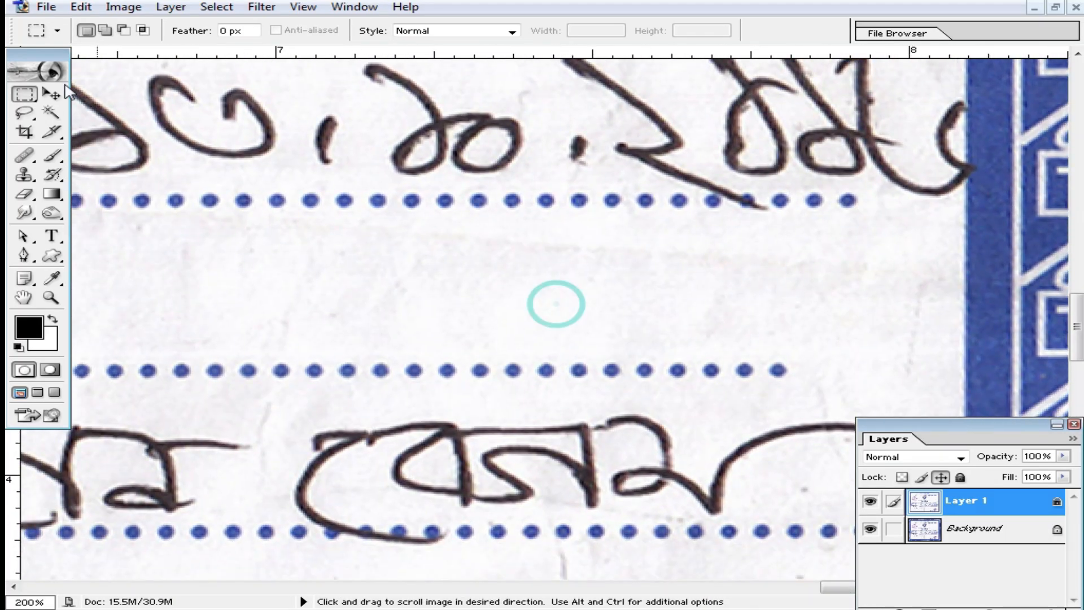
{"action": "left_click", "coordinate": [25, 96]}
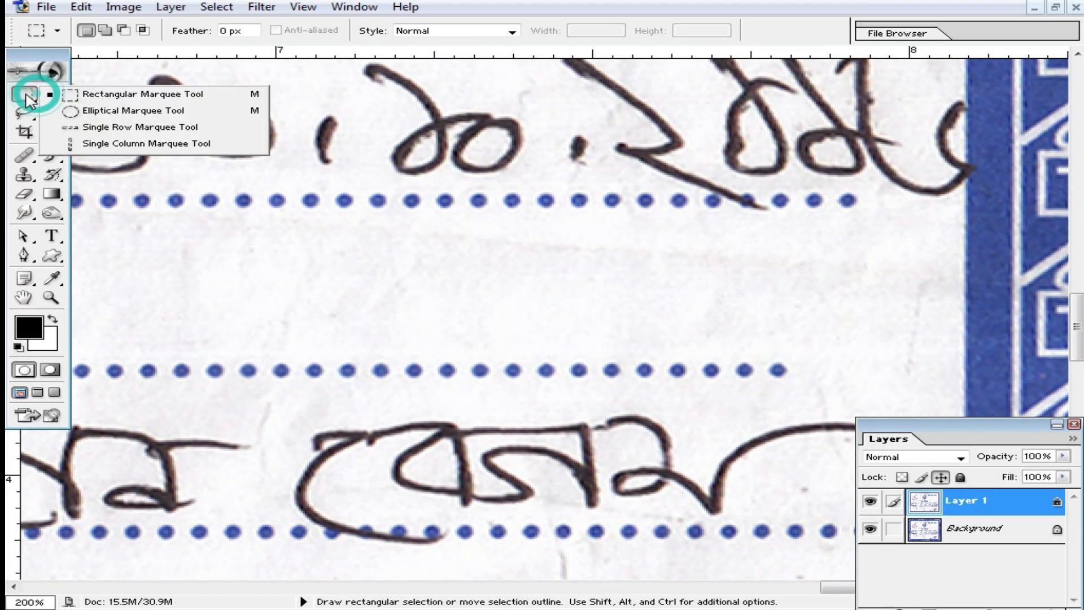
{"action": "left_click", "coordinate": [122, 94]}
{"action": "scroll", "coordinate": [603, 249], "scroll_direction": "up", "scroll_amount": 3}
- Cover the handwritten date with copies of clean dotted line and blank paper
{"action": "left_click", "coordinate": [591, 256], "text": "alt"}
{"action": "left_click_drag", "start_coordinate": [557, 283], "coordinate": [557, 192]}
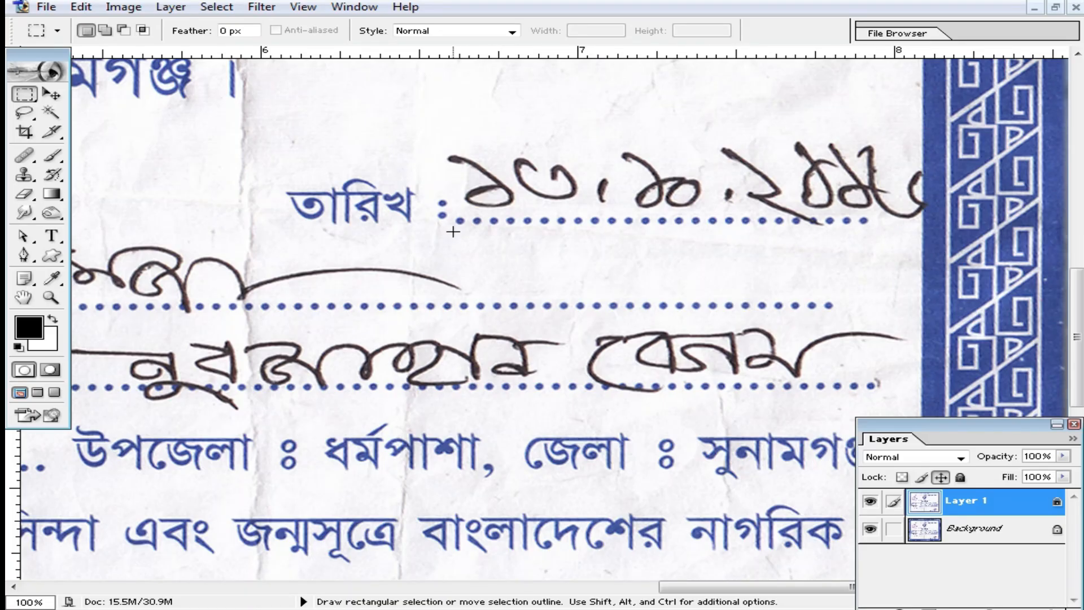
{"action": "left_click_drag", "start_coordinate": [454, 289], "coordinate": [840, 320]}
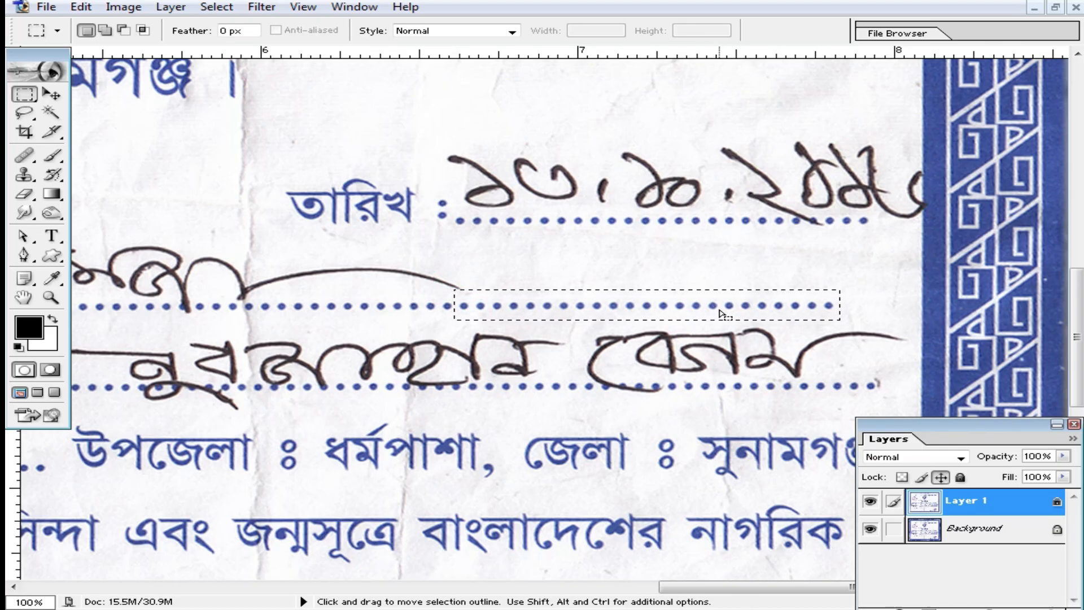
{"action": "left_click_drag", "start_coordinate": [723, 313], "coordinate": [717, 228]}
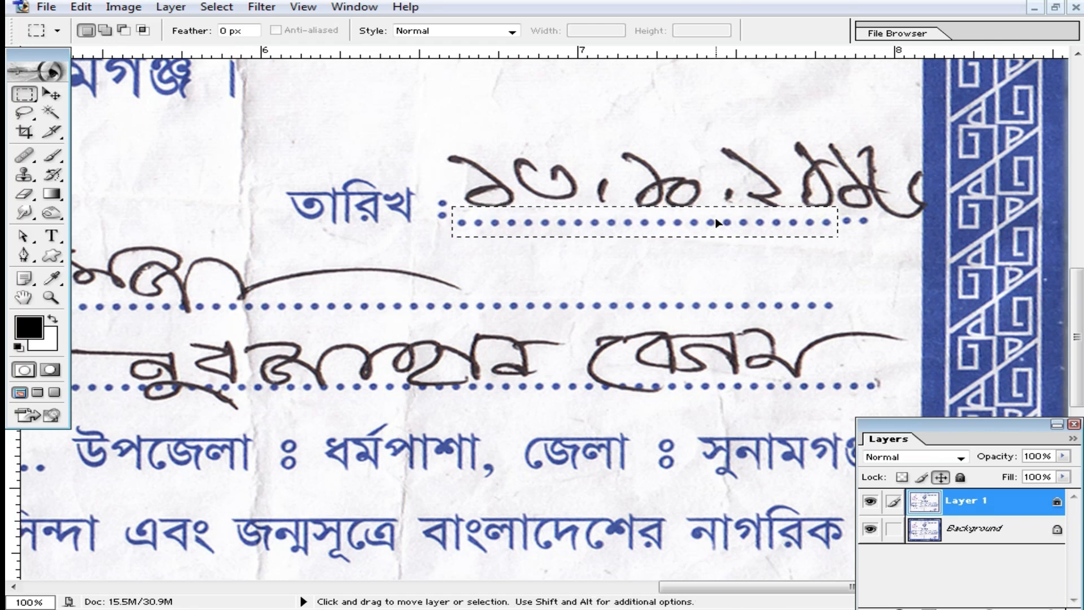
{"action": "scroll", "coordinate": [791, 308], "scroll_direction": "up", "scroll_amount": 3}
{"action": "left_click", "coordinate": [784, 349]}
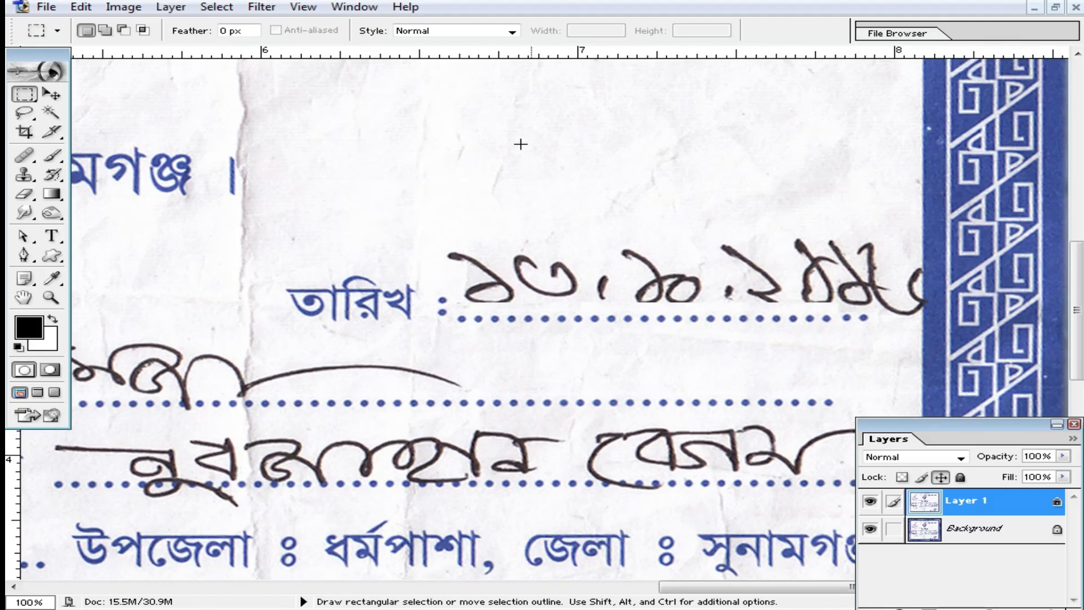
{"action": "left_click_drag", "start_coordinate": [426, 100], "coordinate": [853, 139]}
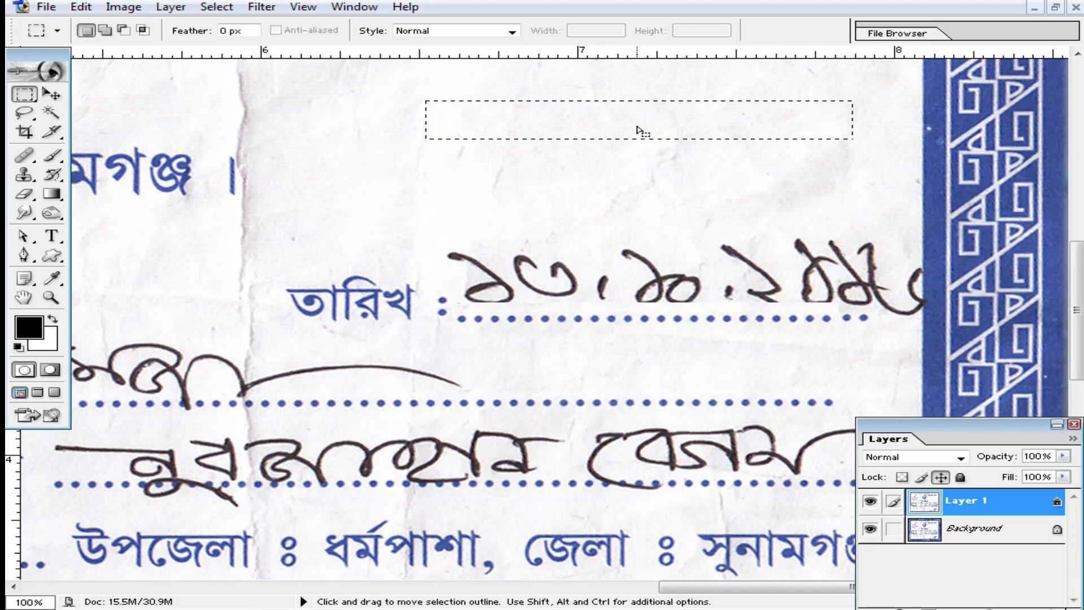
{"action": "left_click_drag", "start_coordinate": [638, 125], "coordinate": [717, 281]}
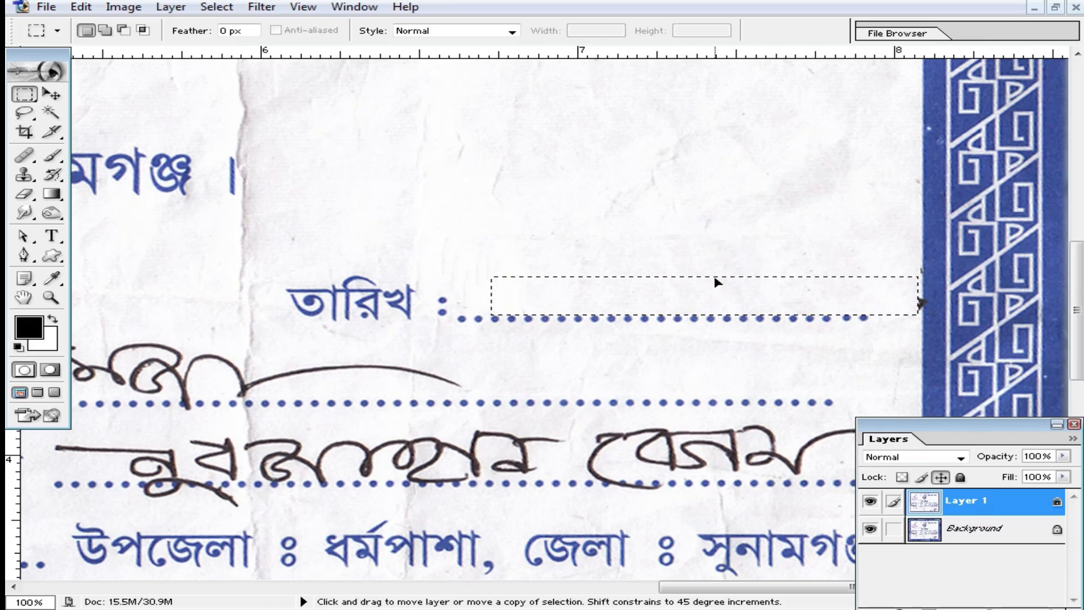
{"action": "key", "text": "ctrl+d"}
- Zoom to the right-hand border and select a clean paper area beside its edge
{"action": "left_click", "coordinate": [936, 323], "text": "ctrl"}
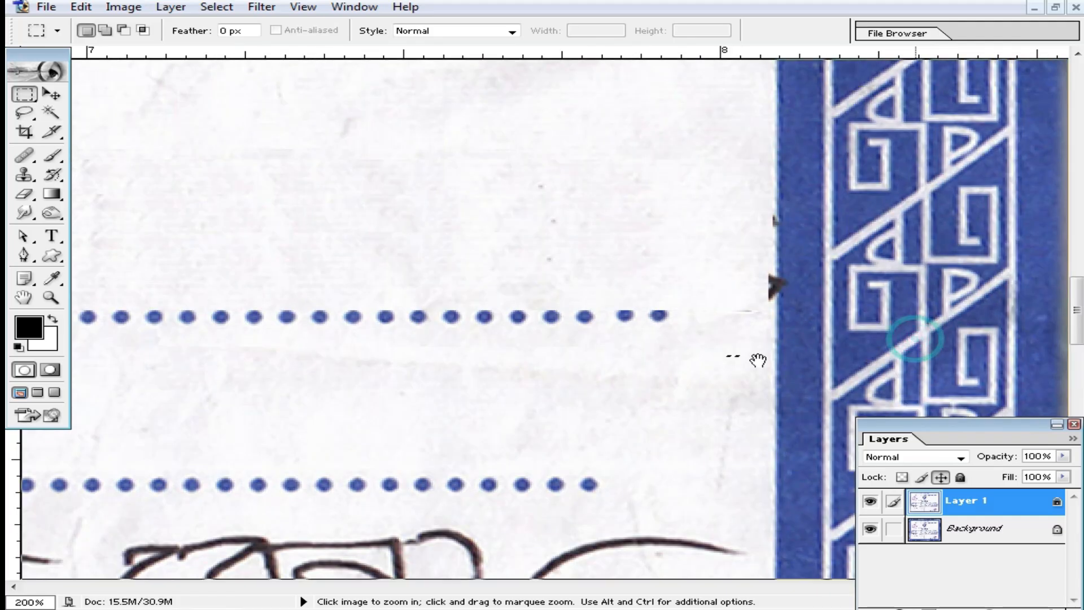
{"action": "left_click", "coordinate": [758, 360], "text": "ctrl"}
{"action": "left_click_drag", "start_coordinate": [574, 295], "coordinate": [691, 442]}
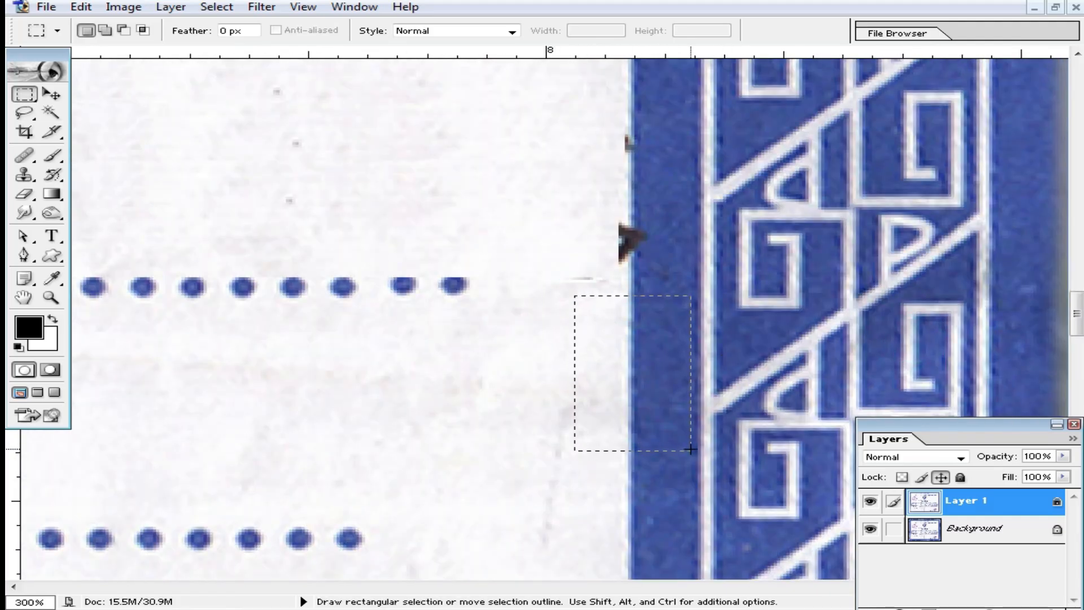
{"action": "scroll", "coordinate": [669, 380], "scroll_direction": "up", "scroll_amount": 2}
{"action": "scroll", "coordinate": [669, 380], "scroll_direction": "up", "scroll_amount": 1}
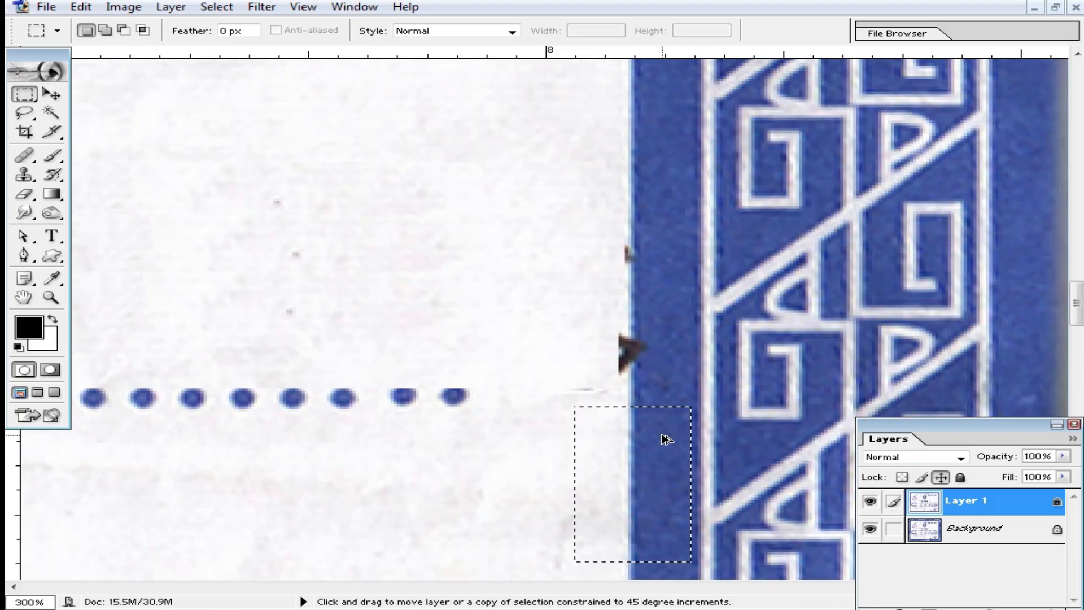
{"action": "left_click_drag", "start_coordinate": [667, 437], "coordinate": [668, 264]}
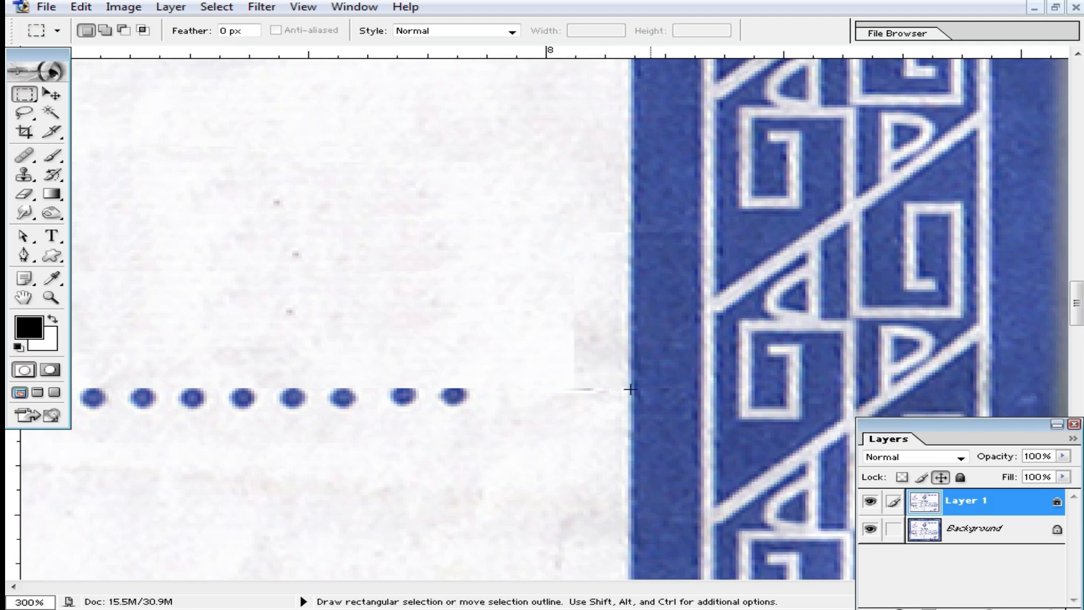
{"action": "left_click", "coordinate": [601, 375], "text": "alt"}
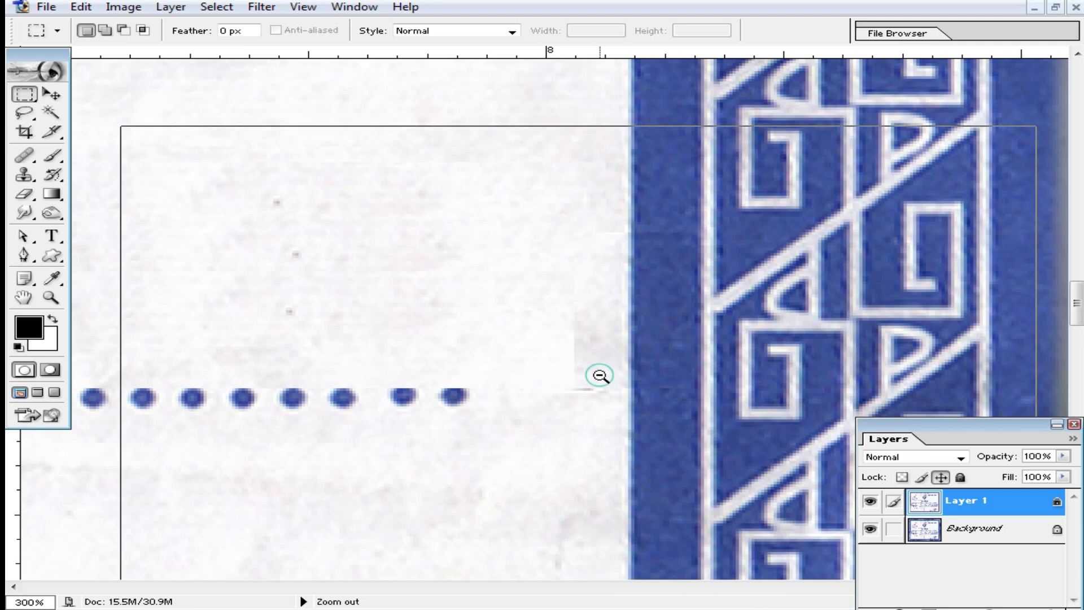
{"action": "left_click", "coordinate": [601, 376], "text": "alt"}
{"action": "left_click", "coordinate": [722, 345], "text": "alt"}
{"action": "left_click_drag", "start_coordinate": [602, 367], "coordinate": [728, 312]}
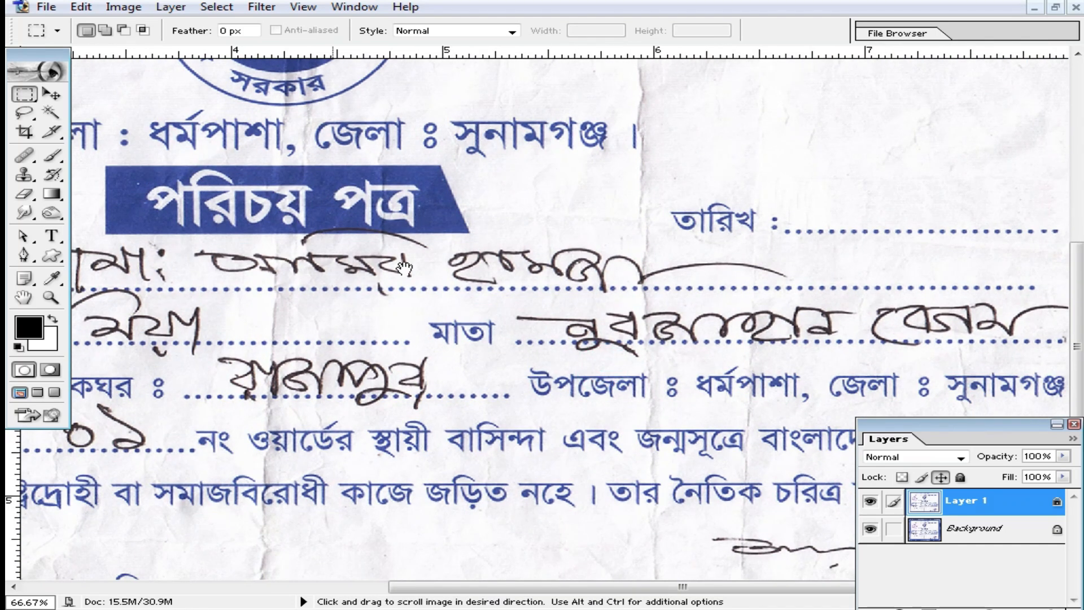
{"action": "left_click_drag", "start_coordinate": [436, 267], "coordinate": [537, 267]}
{"action": "left_click_drag", "start_coordinate": [490, 308], "coordinate": [502, 288]}
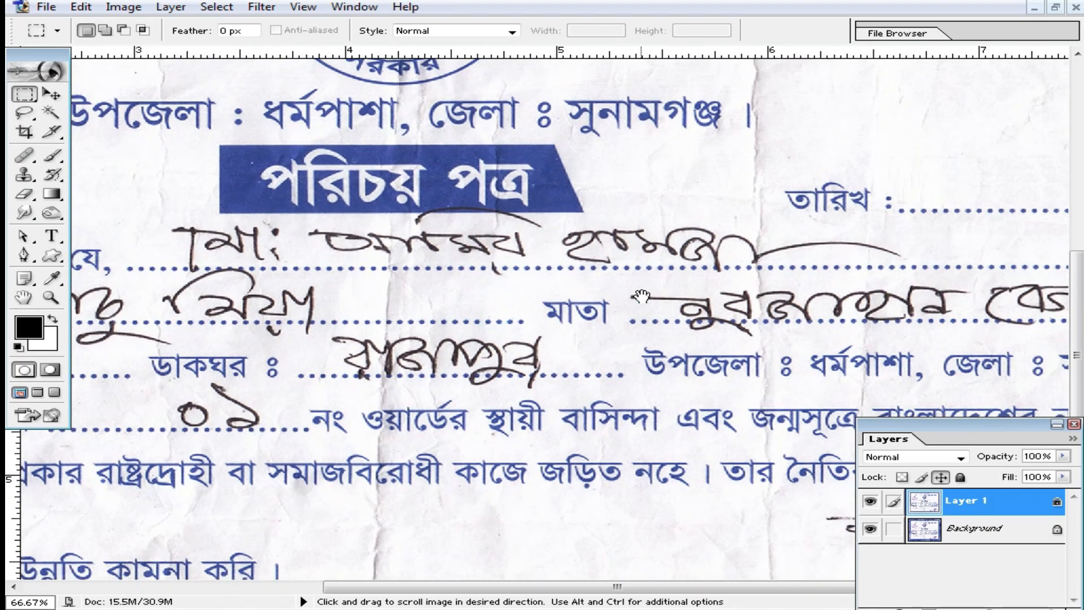
{"action": "left_click_drag", "start_coordinate": [641, 295], "coordinate": [601, 331]}
{"action": "left_click_drag", "start_coordinate": [875, 291], "coordinate": [676, 267]}
{"action": "left_click_drag", "start_coordinate": [745, 242], "coordinate": [776, 270]}
{"action": "left_click_drag", "start_coordinate": [770, 269], "coordinate": [393, 320]}
{"action": "left_click_drag", "start_coordinate": [531, 192], "coordinate": [735, 187]}
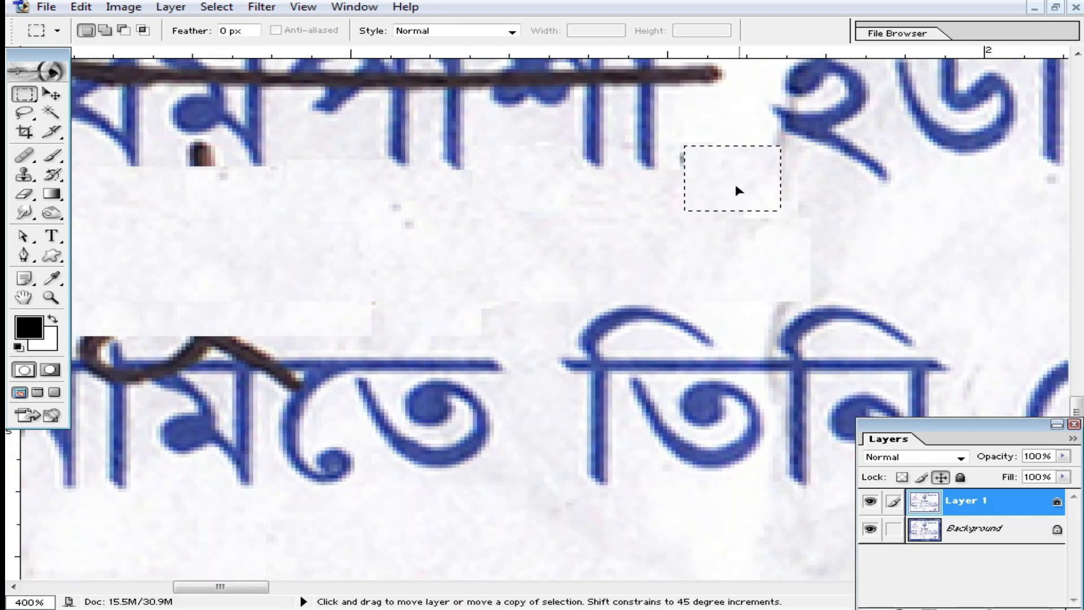
{"action": "left_click", "coordinate": [302, 235]}
{"action": "mouse_move", "coordinate": [198, 194]}
{"action": "left_mouse_down"}
{"action": "mouse_move", "coordinate": [252, 249]}
{"action": "mouse_move", "coordinate": [201, 180]}
{"action": "left_mouse_up"}
{"action": "key", "text": "ctrl+d"}
{"action": "left_click_drag", "start_coordinate": [329, 311], "coordinate": [579, 285]}
{"action": "left_click_drag", "start_coordinate": [501, 317], "coordinate": [658, 299]}
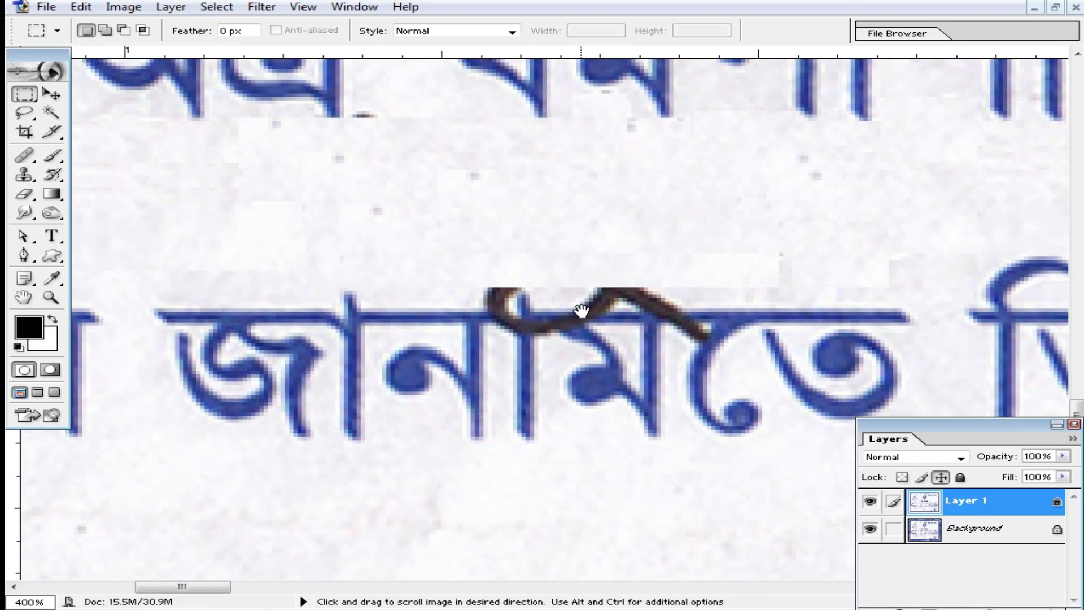
{"action": "left_click_drag", "start_coordinate": [490, 158], "coordinate": [511, 282]}
{"action": "left_click_drag", "start_coordinate": [366, 218], "coordinate": [442, 286]}
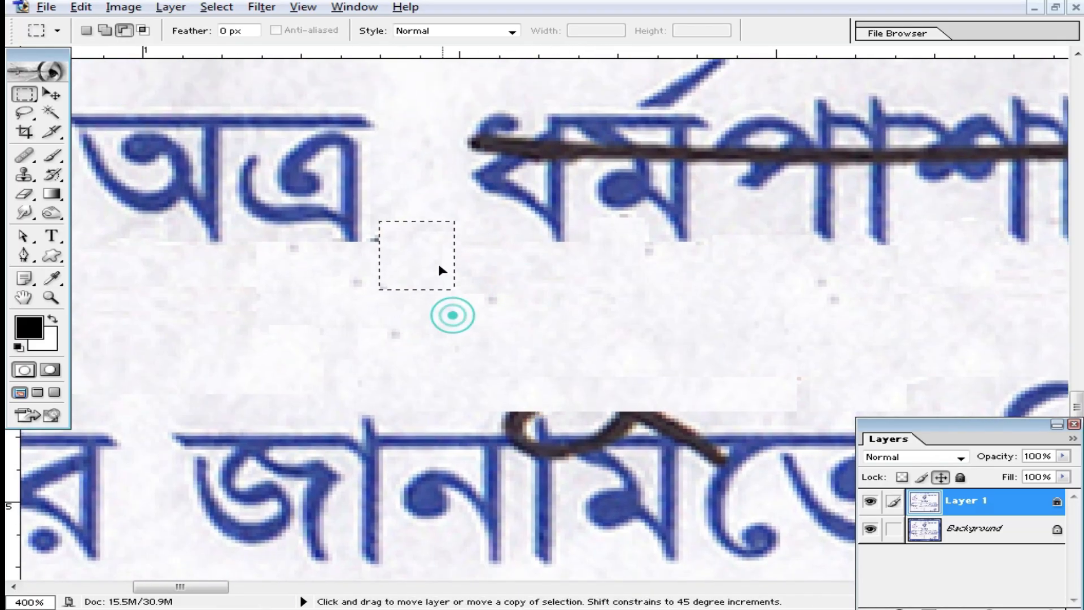
{"action": "left_click", "coordinate": [717, 283], "text": "ctrl+alt"}
{"action": "left_click", "coordinate": [717, 283], "text": "ctrl+alt"}
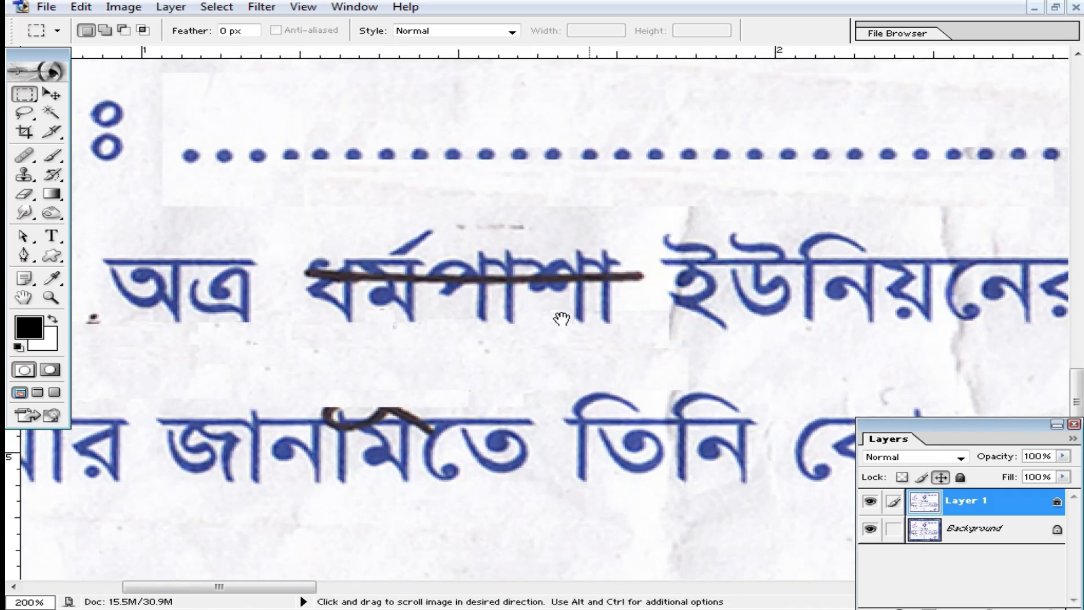
{"action": "left_click", "coordinate": [610, 346], "text": "ctrl+alt"}
{"action": "left_click", "coordinate": [610, 346], "text": "ctrl+alt"}
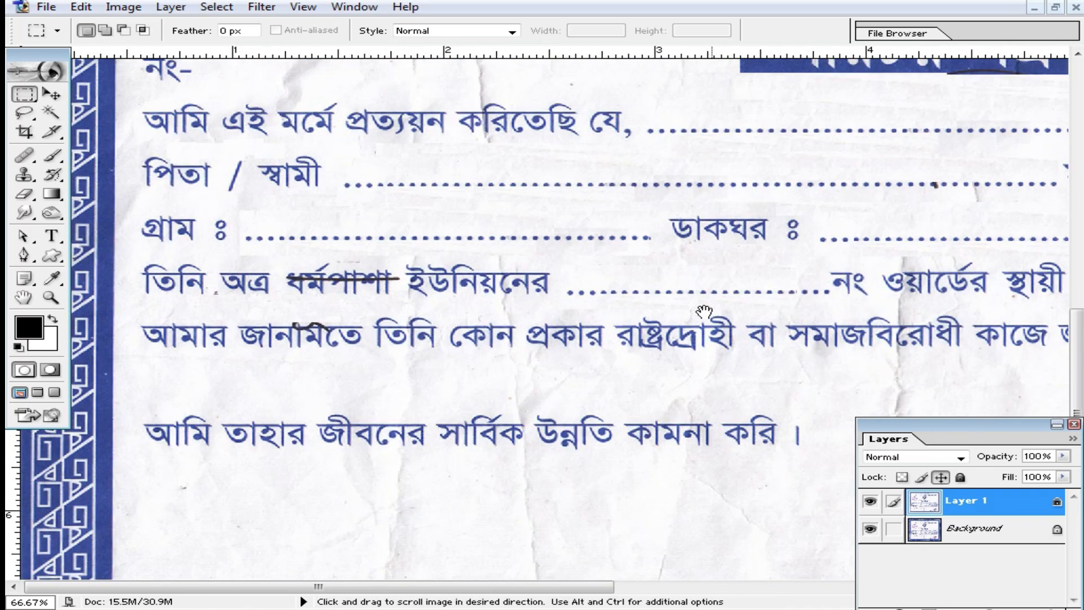
{"action": "scroll", "coordinate": [515, 324], "scroll_direction": "down", "scroll_amount": 2}
{"action": "scroll", "coordinate": [333, 273], "scroll_direction": "up", "scroll_amount": 2}
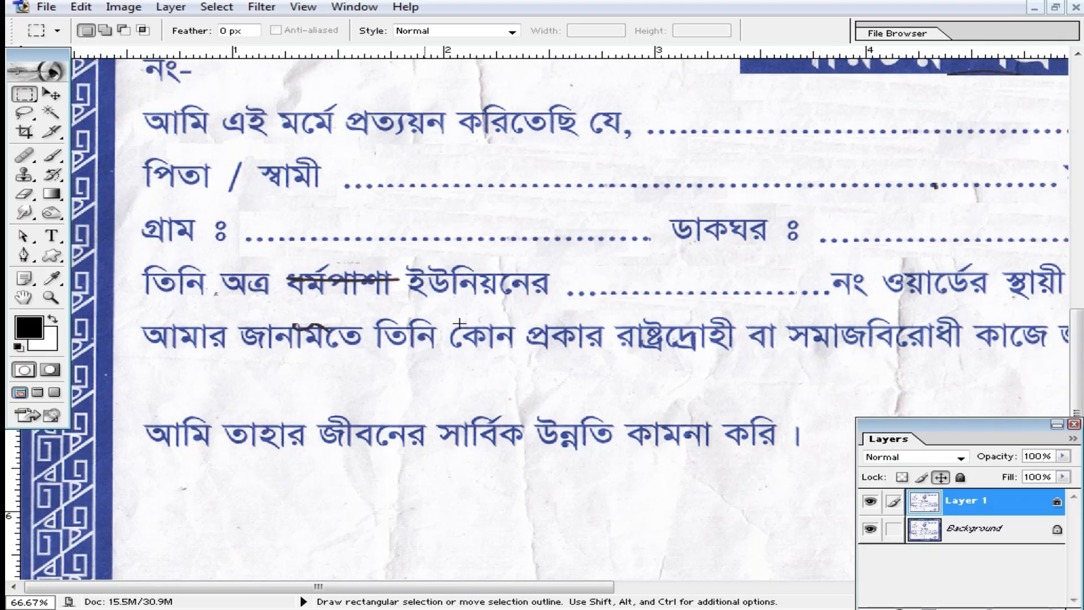
{"action": "scroll", "coordinate": [452, 322], "scroll_direction": "up", "scroll_amount": 3}
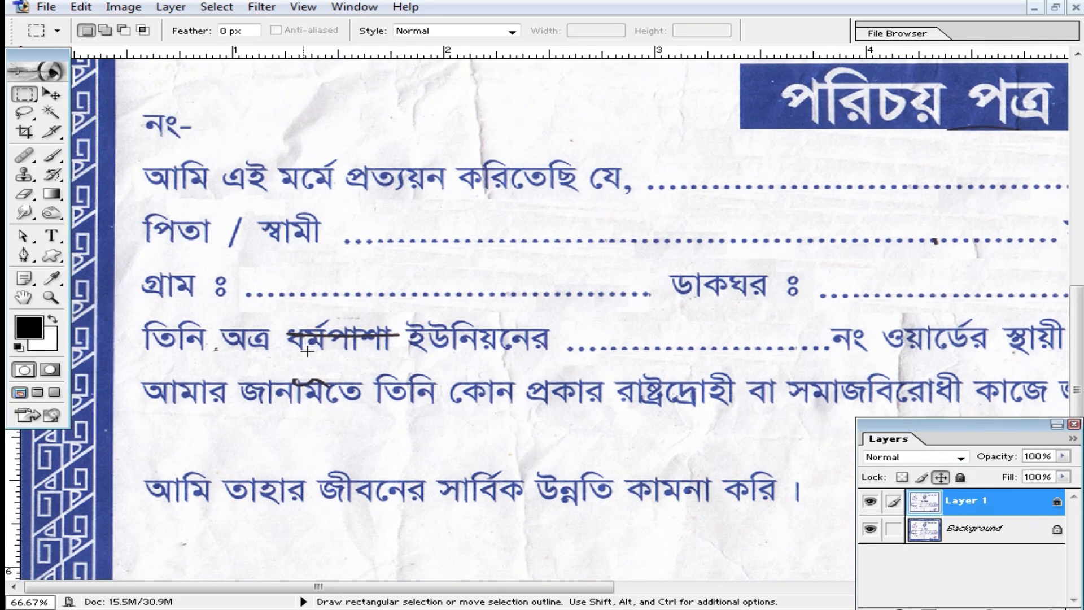
{"action": "scroll", "coordinate": [305, 347], "scroll_direction": "down", "scroll_amount": 4}
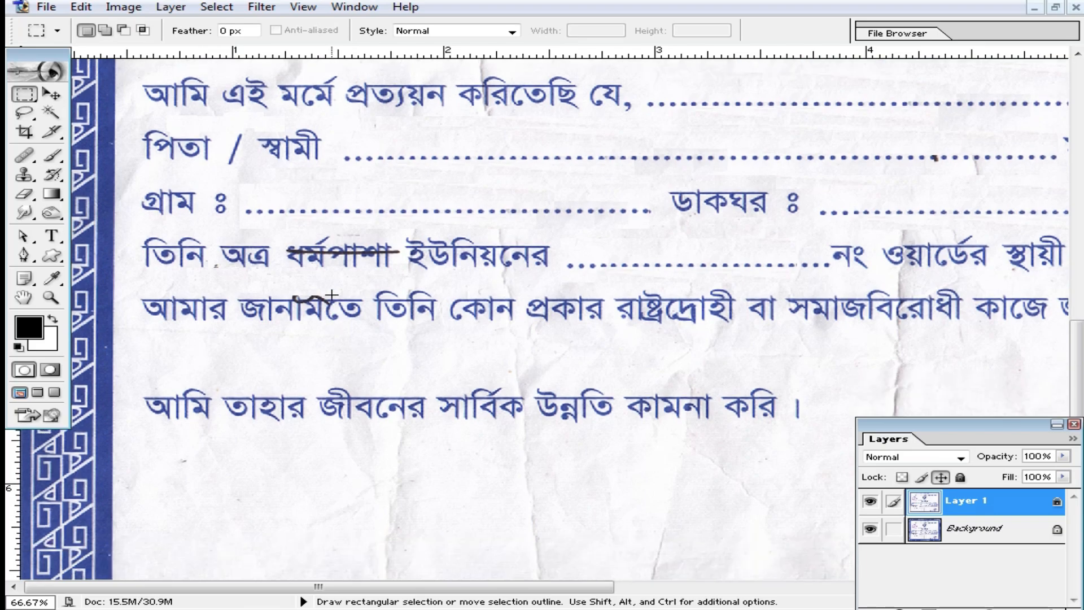
{"action": "left_click", "coordinate": [368, 348], "text": "ctrl"}
- Patch clean paper over the brown stroke and copy a clean ম onto the marked letter
{"action": "left_click", "coordinate": [401, 320], "text": "ctrl"}
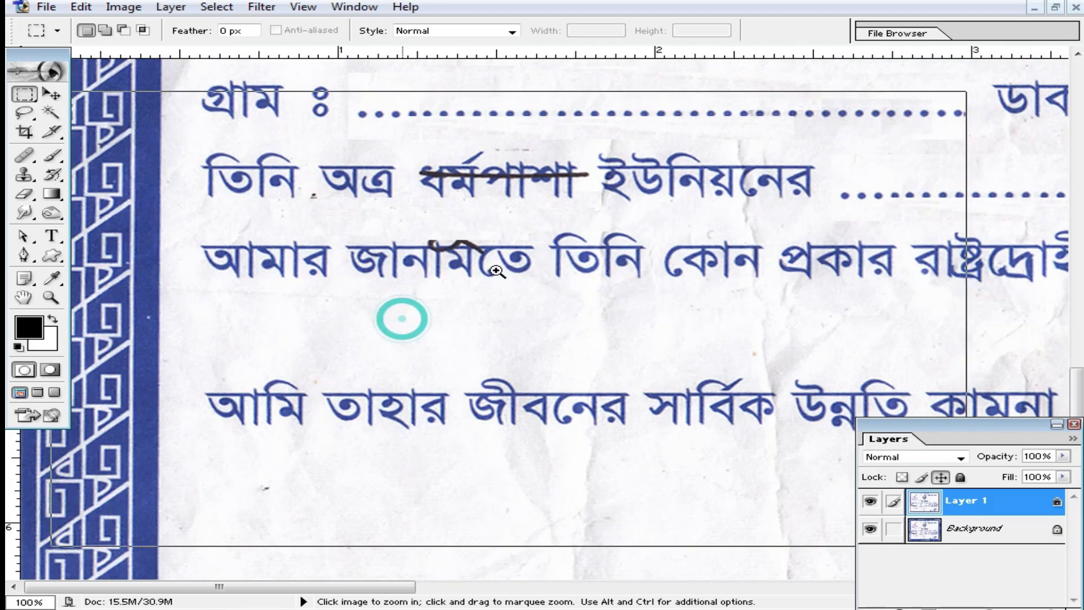
{"action": "left_click", "coordinate": [496, 270], "text": "ctrl"}
{"action": "left_click_drag", "start_coordinate": [757, 261], "coordinate": [649, 283]}
{"action": "left_click_drag", "start_coordinate": [734, 285], "coordinate": [774, 283]}
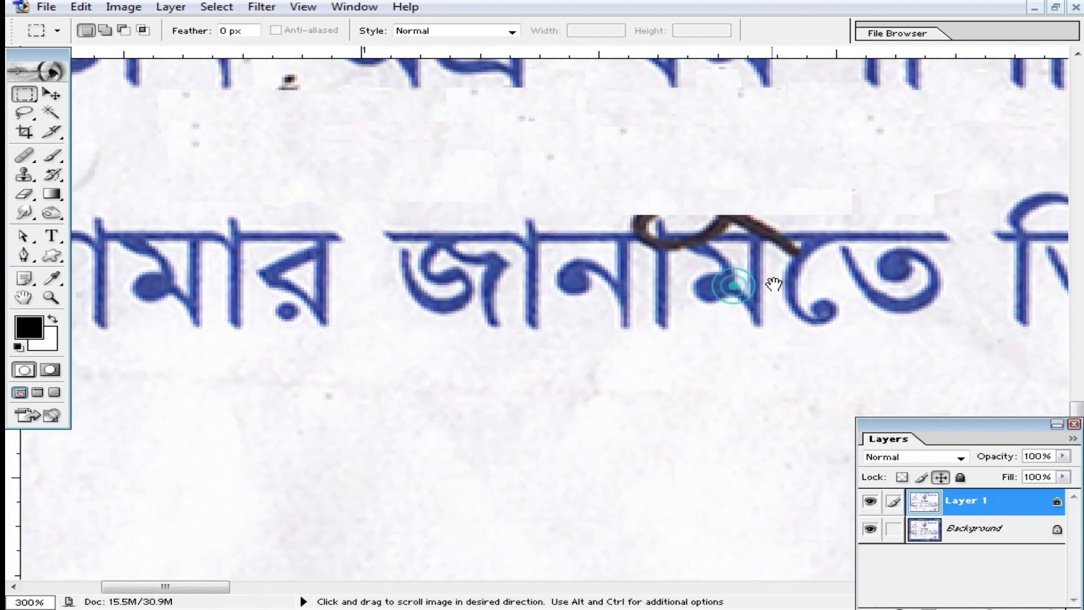
{"action": "left_click_drag", "start_coordinate": [261, 311], "coordinate": [261, 346]}
{"action": "mouse_move", "coordinate": [232, 304]}
{"action": "left_mouse_down"}
{"action": "mouse_move", "coordinate": [622, 296]}
{"action": "mouse_move", "coordinate": [664, 306]}
{"action": "mouse_move", "coordinate": [816, 286]}
{"action": "left_mouse_up"}
{"action": "left_click", "coordinate": [705, 342]}
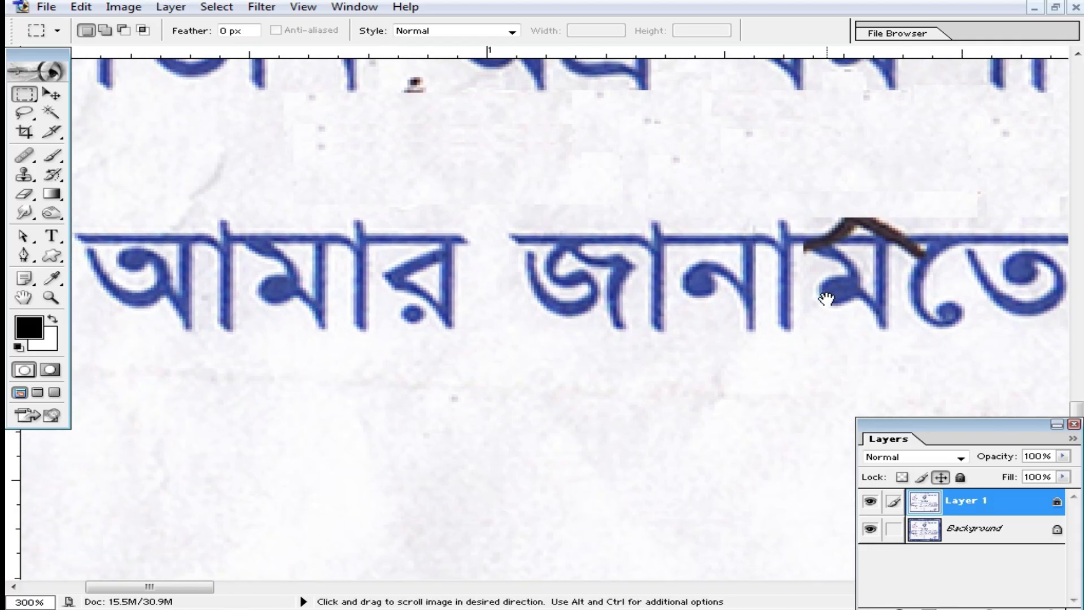
{"action": "left_click_drag", "start_coordinate": [338, 350], "coordinate": [333, 349]}
{"action": "left_click_drag", "start_coordinate": [306, 292], "coordinate": [874, 293]}
{"action": "left_click_drag", "start_coordinate": [1029, 318], "coordinate": [634, 312]}
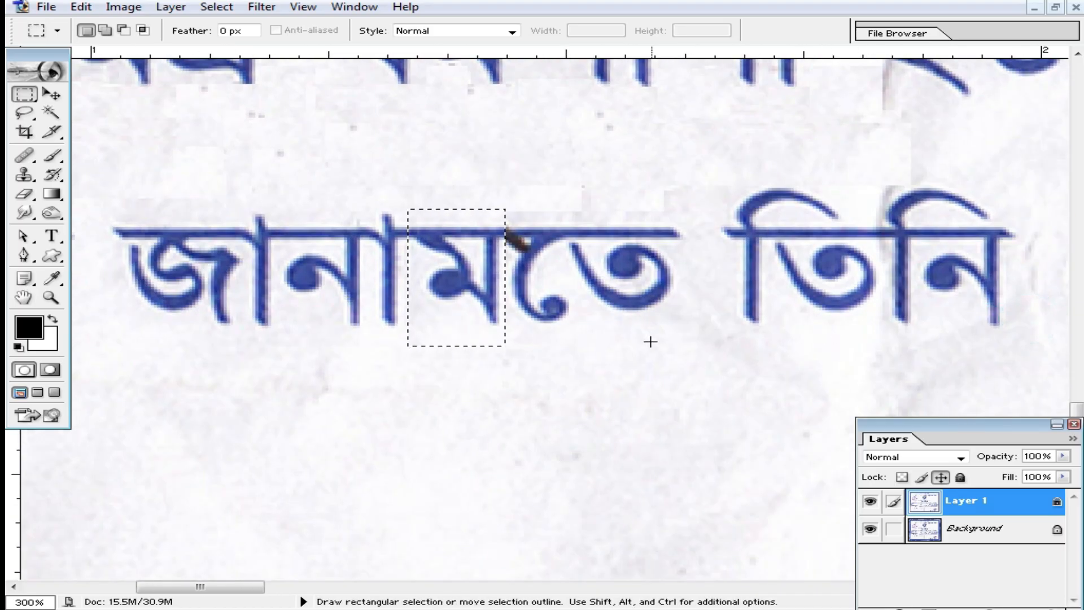
- Cover the leftover dark mark near জানামতে with a small patch of white paper
{"action": "left_click", "coordinate": [603, 297], "text": "ctrl"}
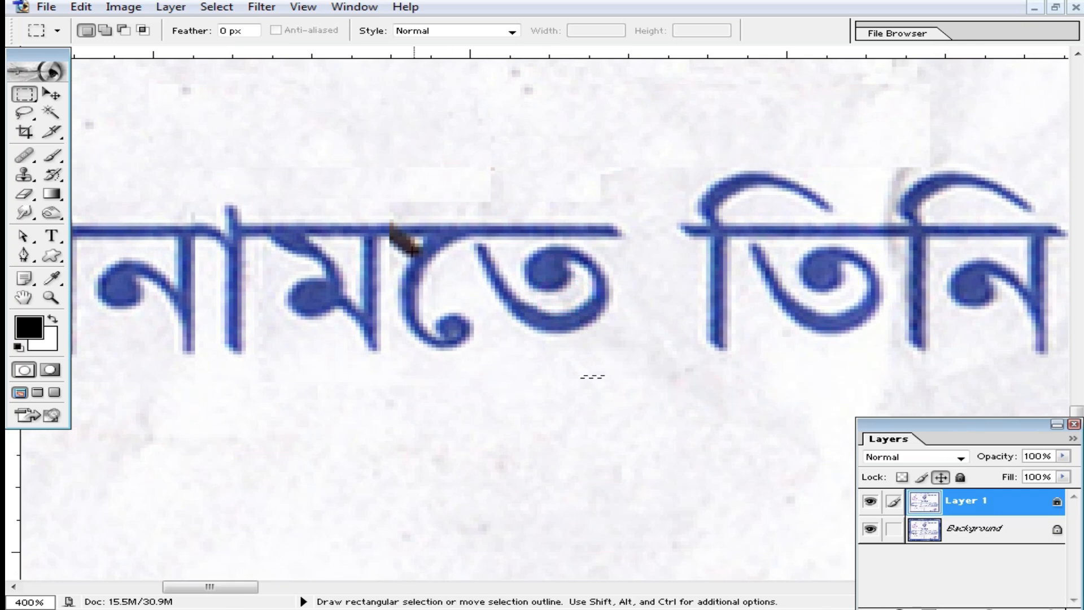
{"action": "left_click", "coordinate": [523, 293], "text": "ctrl"}
{"action": "left_click", "coordinate": [670, 353], "text": "ctrl"}
{"action": "left_click_drag", "start_coordinate": [561, 321], "coordinate": [569, 333]}
{"action": "left_click_drag", "start_coordinate": [556, 321], "coordinate": [562, 298], "text": "ctrl+alt"}
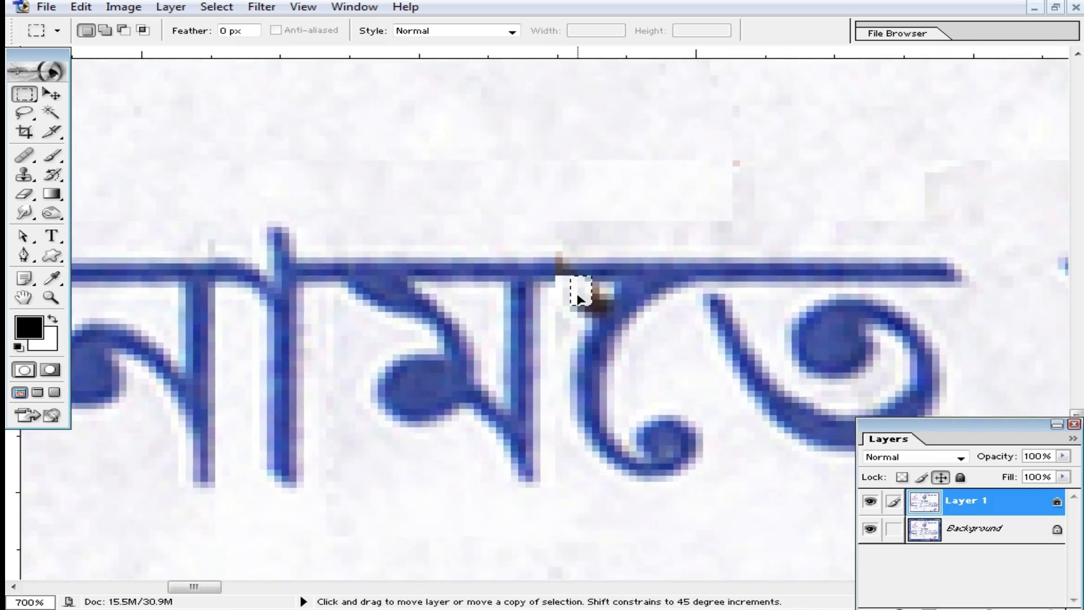
{"action": "left_click", "coordinate": [632, 305], "text": "ctrl+alt"}
{"action": "left_click", "coordinate": [640, 304], "text": "ctrl+alt"}
{"action": "left_click_drag", "start_coordinate": [772, 341], "coordinate": [552, 322]}
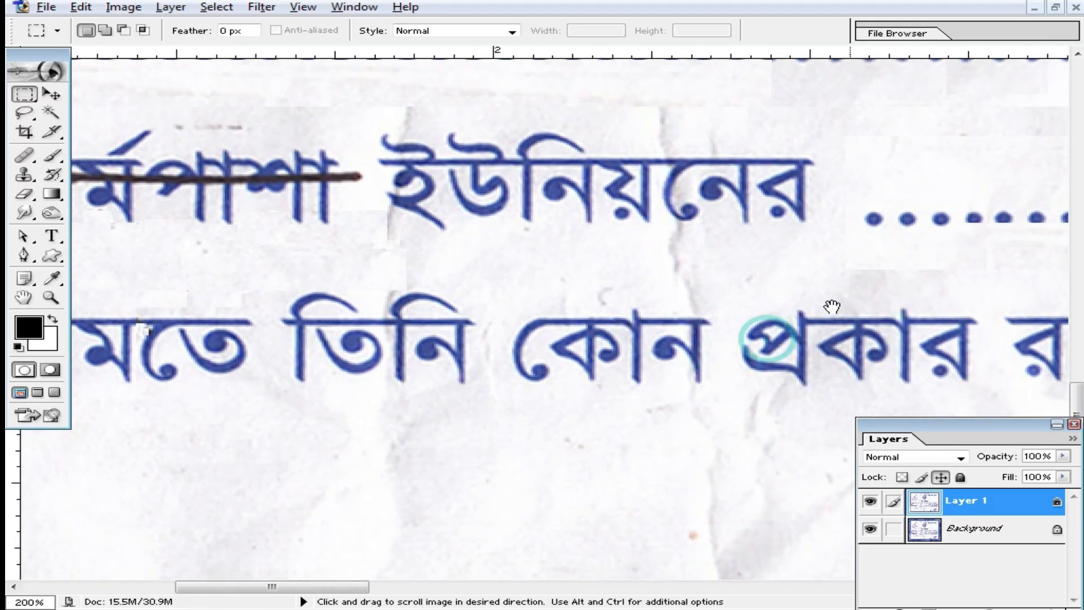
{"action": "left_click_drag", "start_coordinate": [832, 307], "coordinate": [420, 363]}
{"action": "left_click", "coordinate": [740, 324], "text": "ctrl+alt"}
{"action": "left_click", "coordinate": [740, 325], "text": "ctrl+alt"}
{"action": "left_click", "coordinate": [739, 326], "text": "ctrl+alt"}
- Copy clean dotted line over the handwritten union name before ইউনিয়ন পরিষদ কার্যালয়
{"action": "left_click", "coordinate": [743, 327], "text": "ctrl+alt"}
{"action": "left_click", "coordinate": [747, 324], "text": "ctrl+alt"}
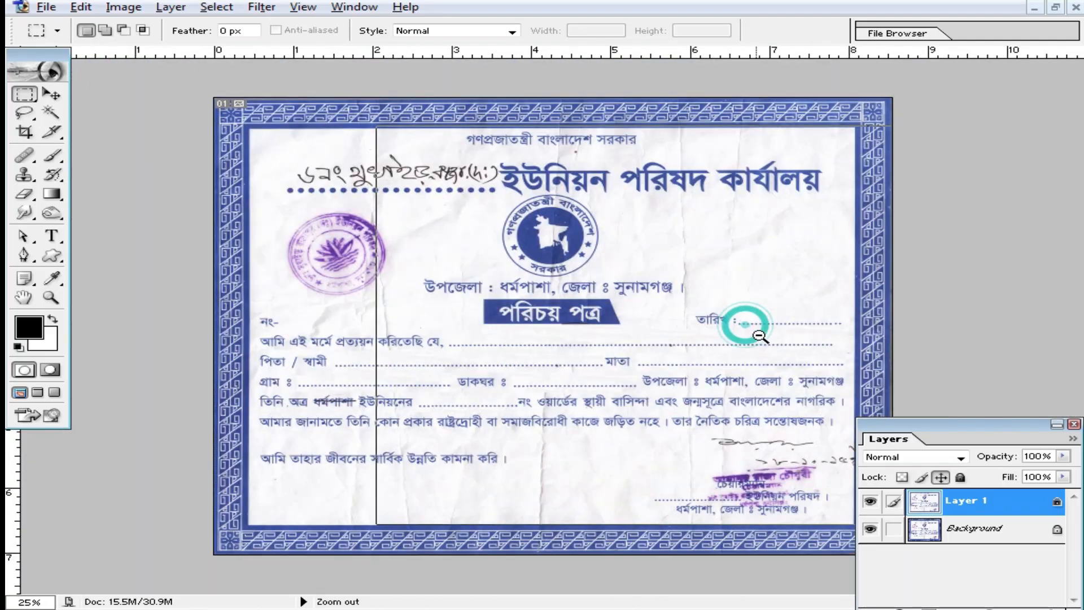
{"action": "left_click", "coordinate": [758, 333], "text": "ctrl+alt"}
{"action": "key", "text": "ctrl+0"}
{"action": "left_click", "coordinate": [423, 245], "text": "ctrl"}
{"action": "left_click", "coordinate": [425, 243], "text": "ctrl"}
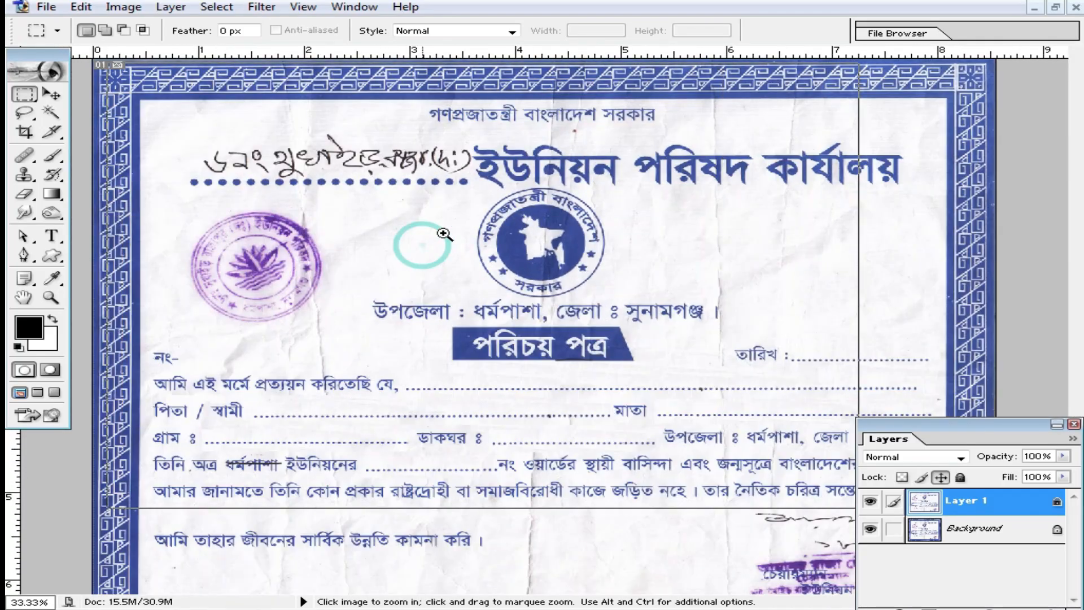
{"action": "left_click", "coordinate": [442, 235], "text": "ctrl"}
{"action": "left_click", "coordinate": [445, 235], "text": "ctrl"}
{"action": "left_click_drag", "start_coordinate": [696, 369], "coordinate": [717, 266]}
{"action": "key", "text": "ctrl+d"}
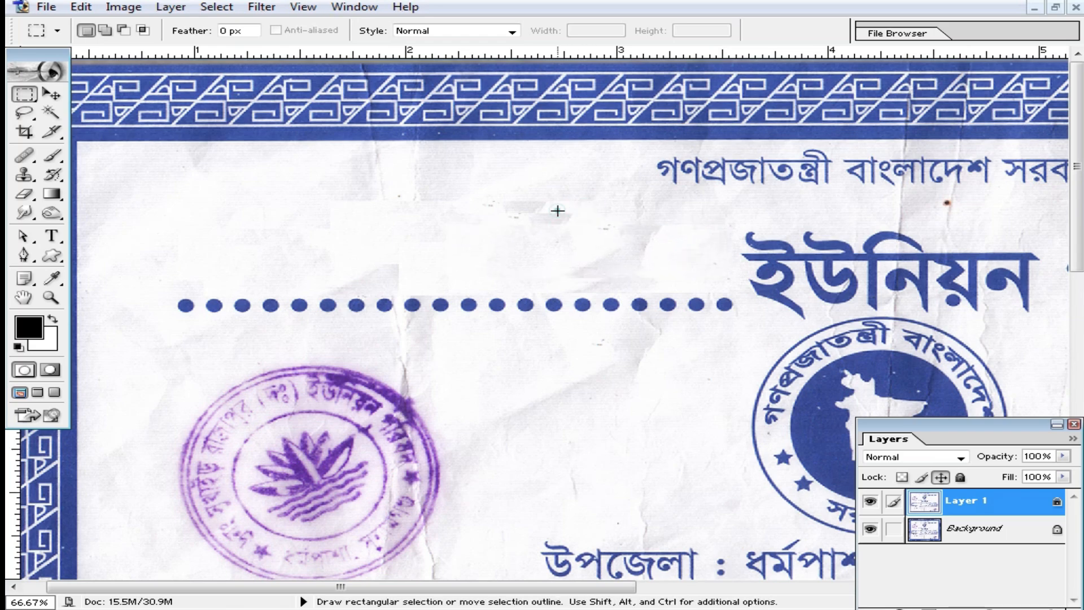
{"action": "left_click", "coordinate": [557, 210], "text": "alt"}
{"action": "left_click", "coordinate": [576, 250], "text": "alt"}
{"action": "left_click", "coordinate": [588, 326], "text": "alt"}
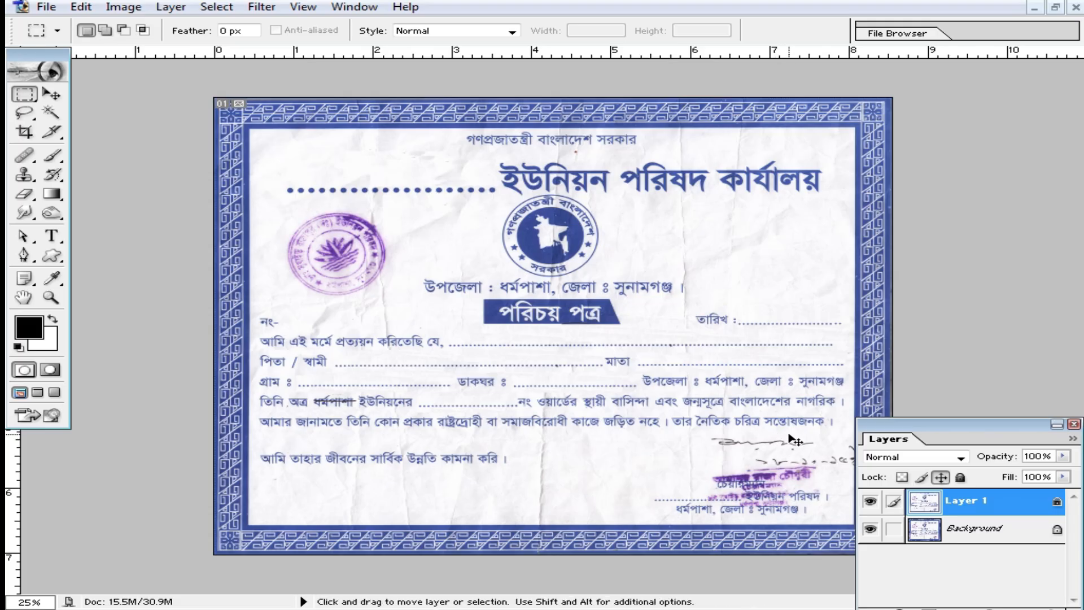
{"action": "key", "text": "ctrl+l"}
- Apply Levels with input values 0, 0.56 and 216 to the certificate
{"action": "left_click_drag", "start_coordinate": [944, 418], "coordinate": [909, 418]}
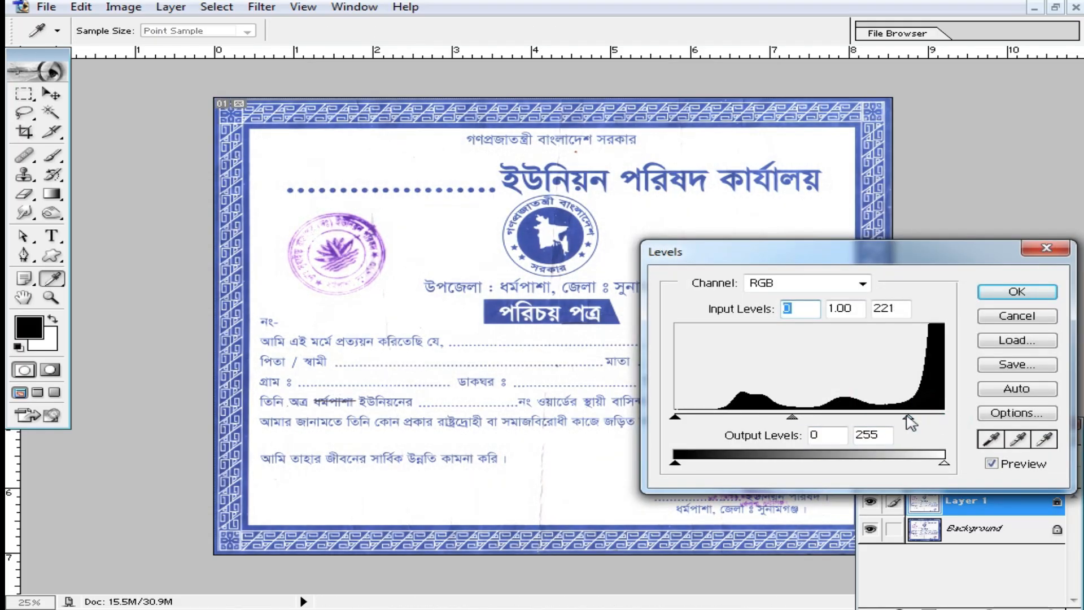
{"action": "left_click_drag", "start_coordinate": [789, 418], "coordinate": [836, 418]}
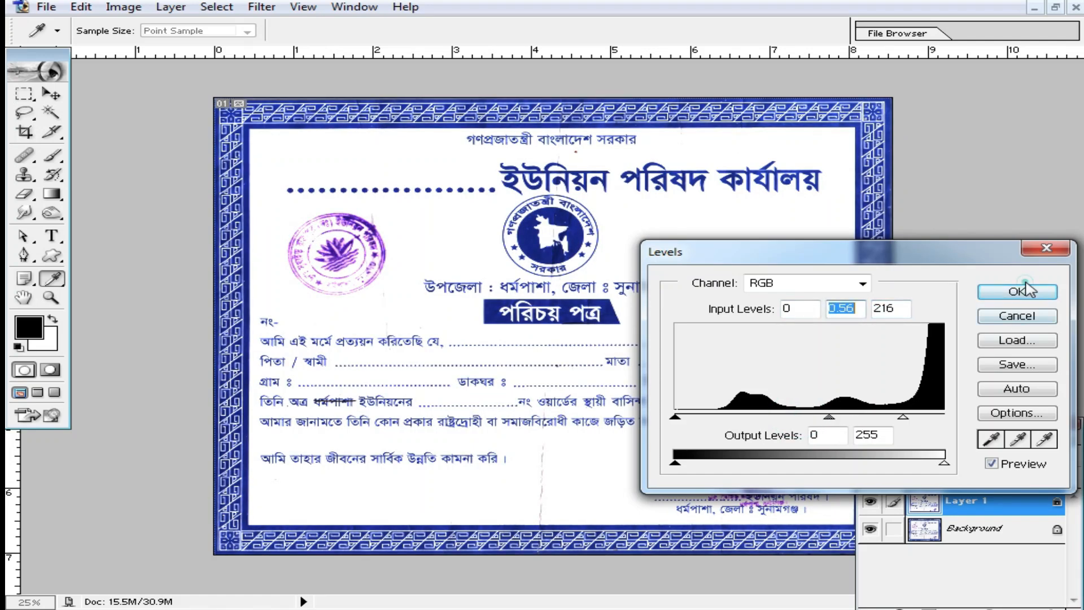
{"action": "left_click", "coordinate": [1039, 298]}
{"action": "scroll", "coordinate": [561, 446], "scroll_direction": "up", "scroll_amount": 2}
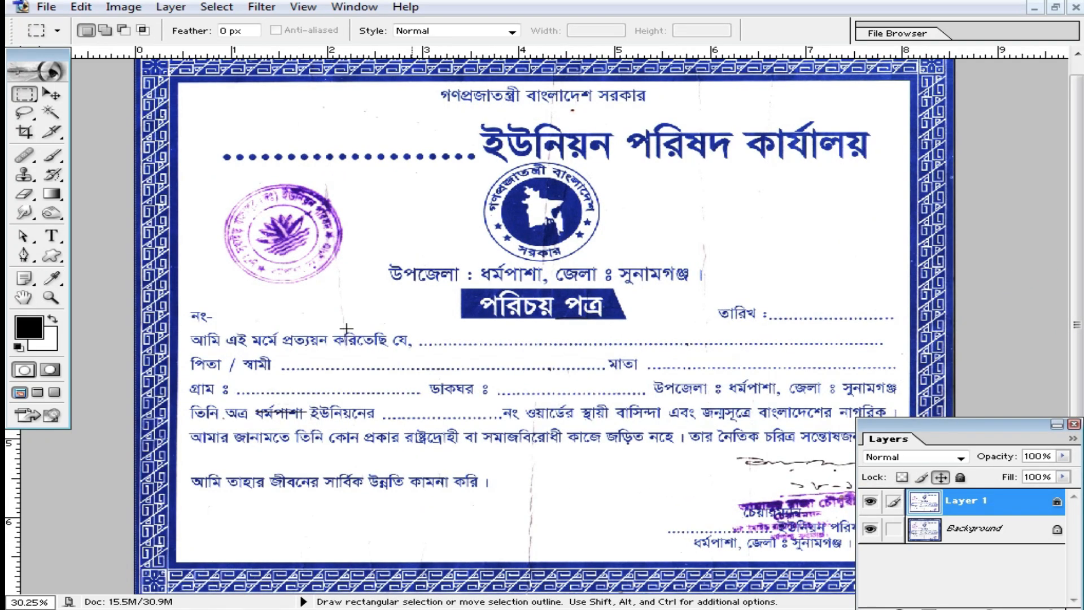
- Choose the Dodge Tool with a 66 px brush on the Highlights range
{"action": "left_click", "coordinate": [51, 213]}
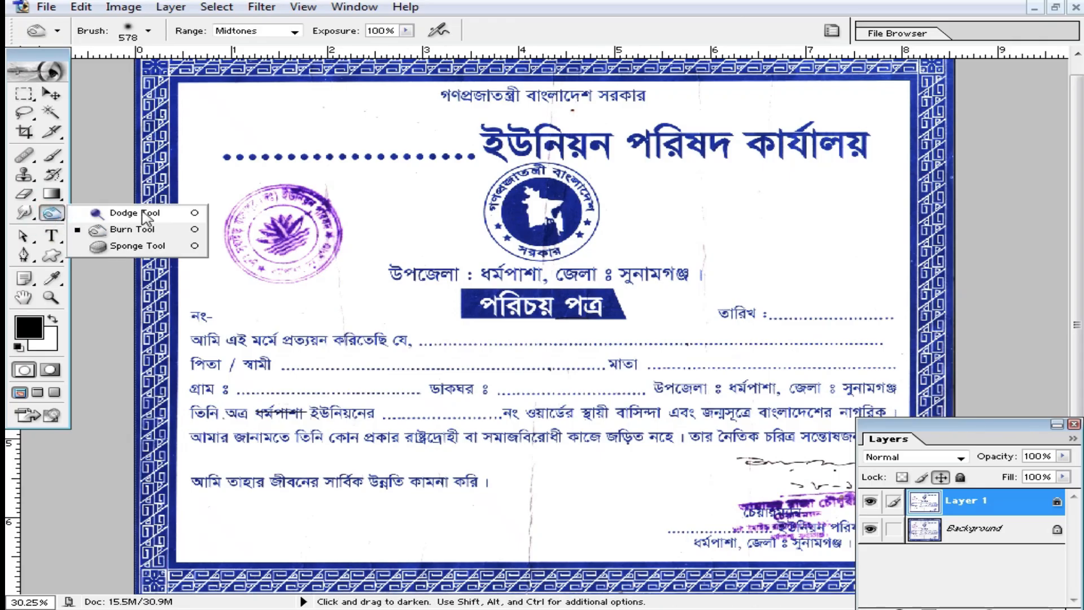
{"action": "left_click", "coordinate": [127, 214]}
{"action": "left_click", "coordinate": [528, 477], "text": "ctrl"}
{"action": "left_click", "coordinate": [527, 477], "text": "ctrl"}
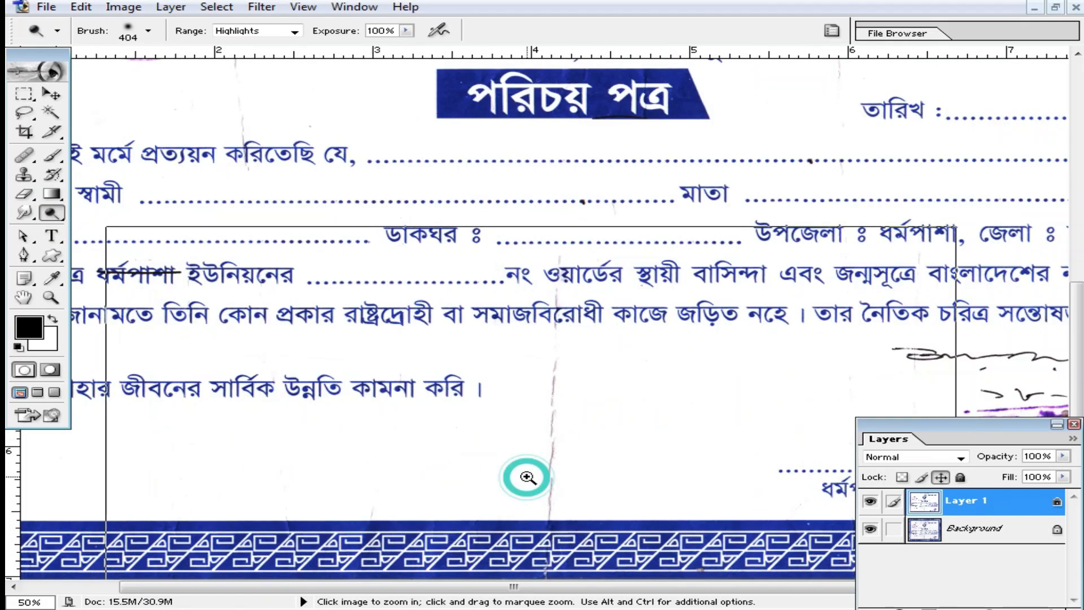
{"action": "left_click", "coordinate": [527, 477], "text": "ctrl"}
{"action": "right_click", "coordinate": [734, 390]}
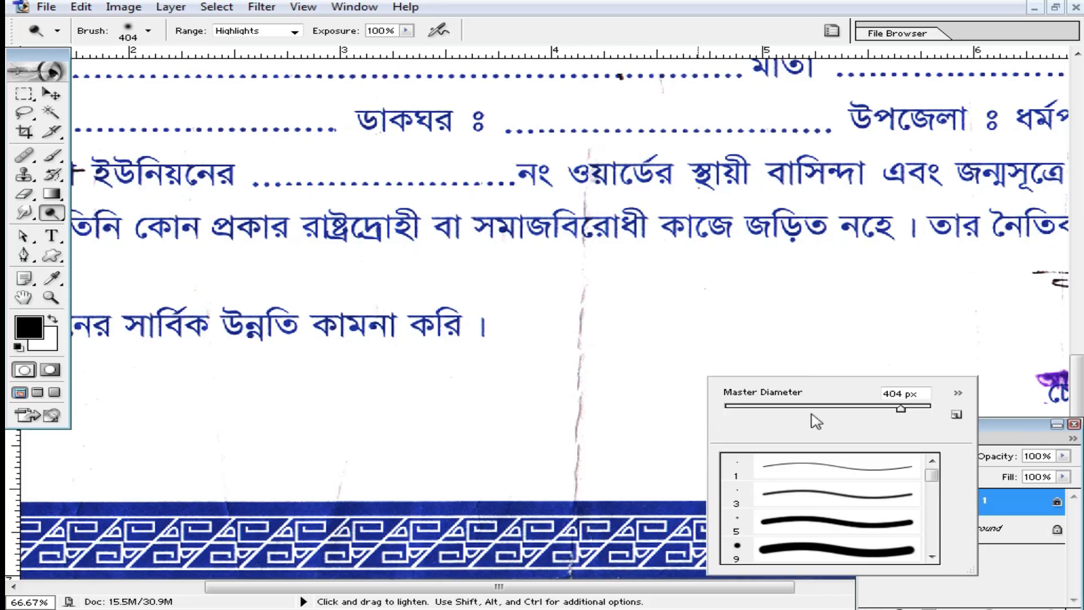
{"action": "left_click_drag", "start_coordinate": [792, 409], "coordinate": [792, 409]}
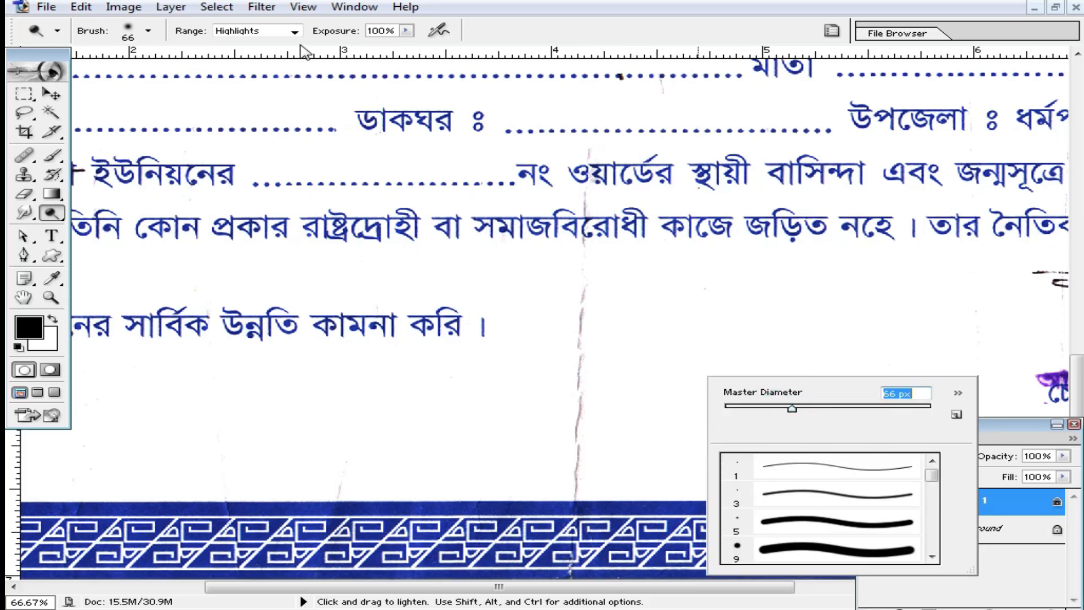
- Dodge along the vertical crease in the blank paper below the text until it fades
{"action": "mouse_move", "coordinate": [589, 292]}
{"action": "left_mouse_down"}
{"action": "mouse_move", "coordinate": [572, 372]}
{"action": "mouse_move", "coordinate": [576, 484]}
{"action": "mouse_move", "coordinate": [570, 408]}
{"action": "left_mouse_up"}
{"action": "left_click", "coordinate": [584, 198]}
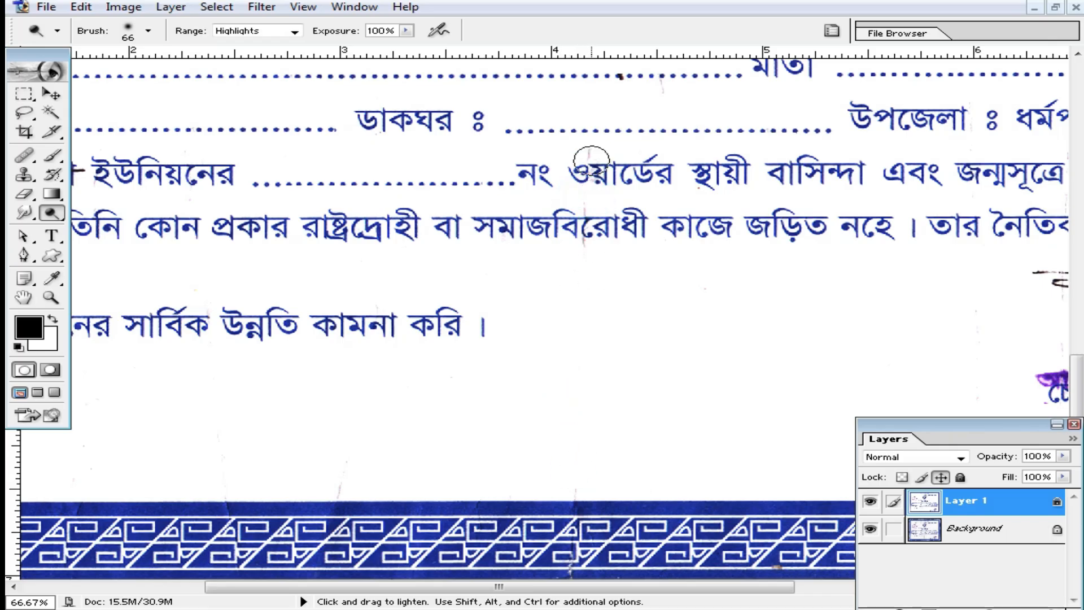
{"action": "left_click", "coordinate": [734, 304], "text": "ctrl+alt"}
{"action": "left_click", "coordinate": [732, 304], "text": "ctrl+alt"}
{"action": "left_click", "coordinate": [22, 95]}
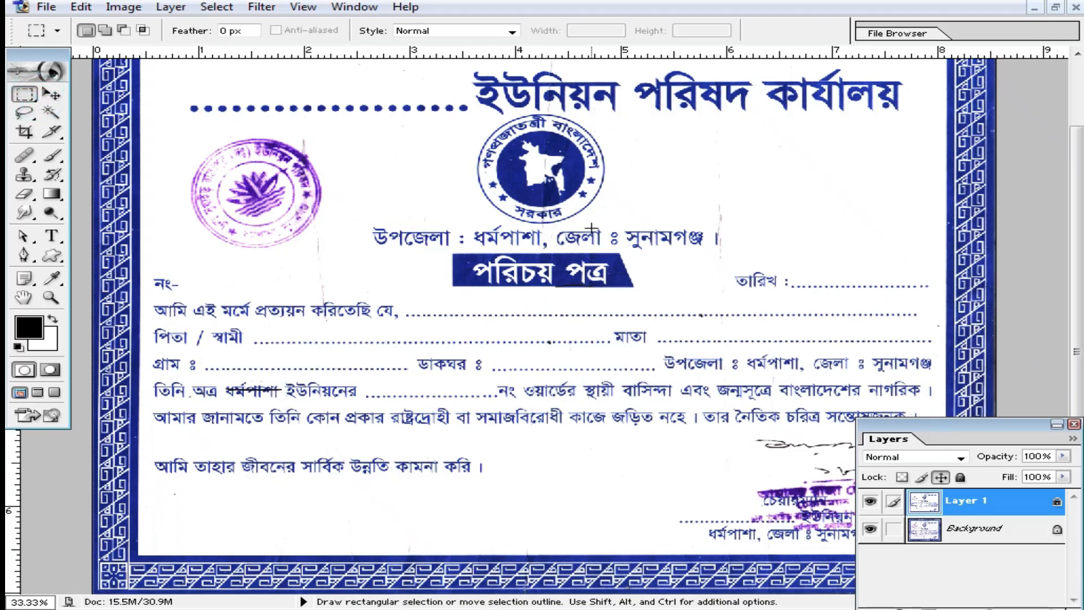
- Marquee-select the round government emblem and copy it onto a new Layer 2
{"action": "left_click", "coordinate": [565, 217], "text": "ctrl"}
{"action": "left_click", "coordinate": [570, 206], "text": "ctrl"}
{"action": "left_click_drag", "start_coordinate": [478, 416], "coordinate": [531, 339]}
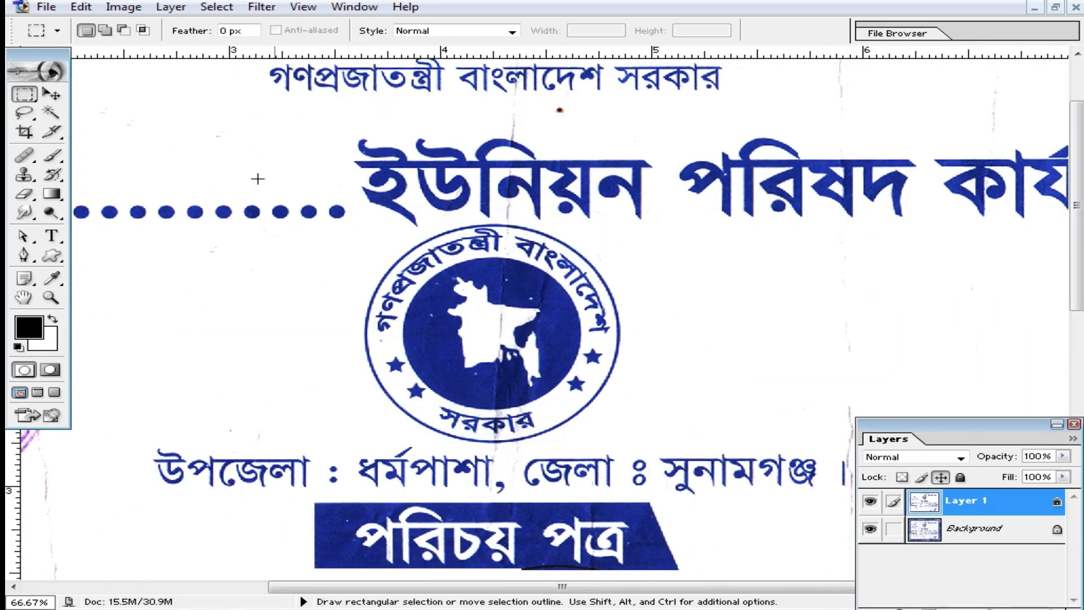
{"action": "left_click_drag", "start_coordinate": [25, 99], "coordinate": [91, 94]}
{"action": "left_click_drag", "start_coordinate": [336, 226], "coordinate": [636, 377]}
{"action": "left_click_drag", "start_coordinate": [692, 444], "coordinate": [694, 442]}
{"action": "key", "text": "v"}
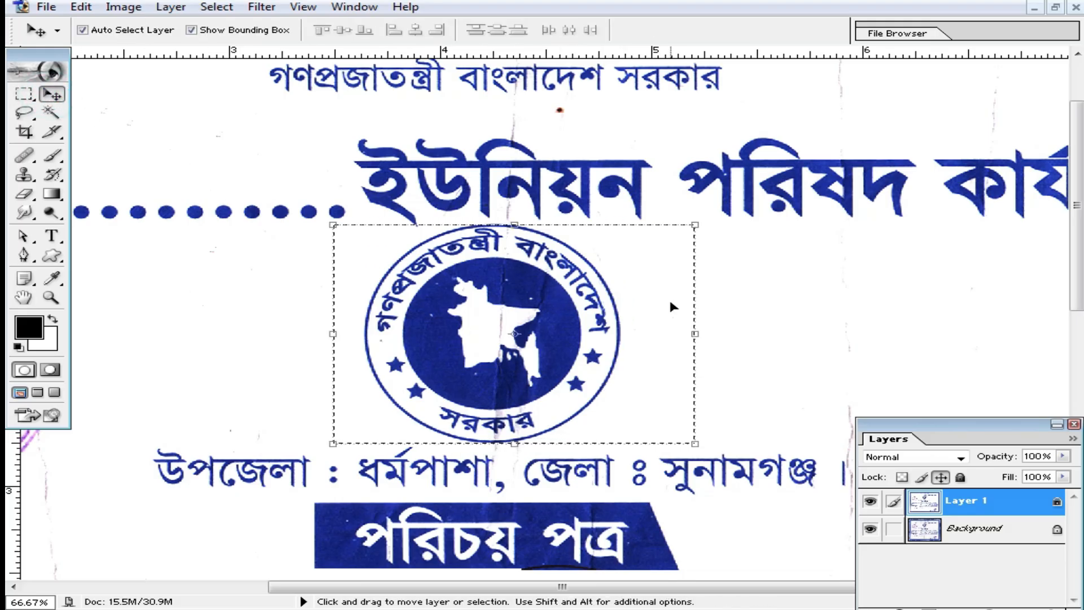
{"action": "key", "text": "ctrl+j"}
- Move the emblem copy down over the middle text and enlarge it to about 174%
{"action": "left_click", "coordinate": [634, 341], "text": "alt"}
{"action": "left_click", "coordinate": [635, 342], "text": "alt"}
{"action": "left_click", "coordinate": [635, 342], "text": "alt"}
{"action": "left_click_drag", "start_coordinate": [575, 237], "coordinate": [643, 389]}
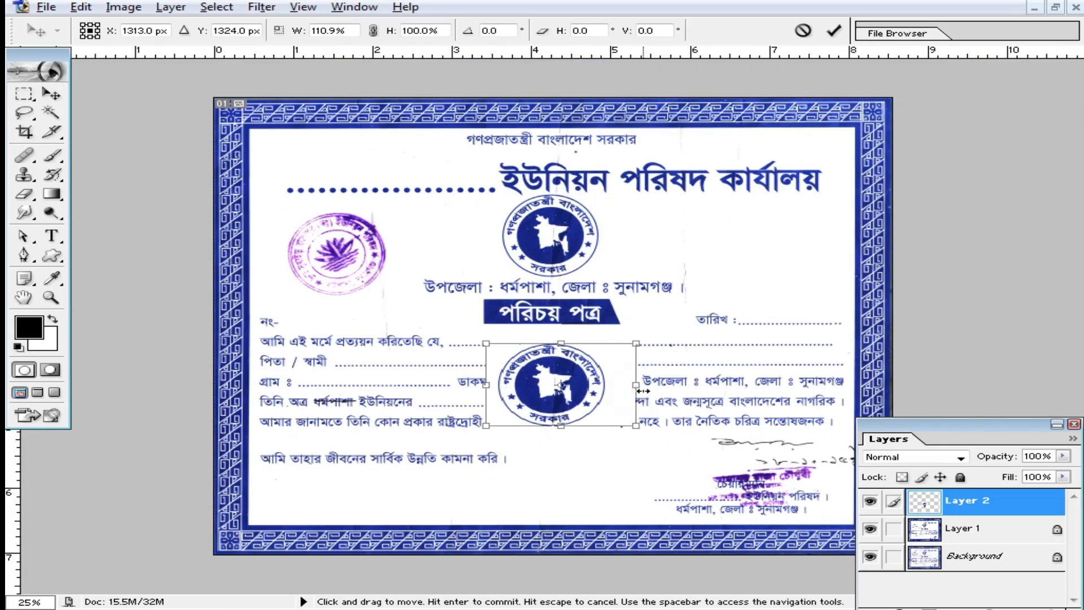
{"action": "double_click", "coordinate": [594, 380]}
{"action": "left_click_drag", "start_coordinate": [638, 427], "coordinate": [700, 452]}
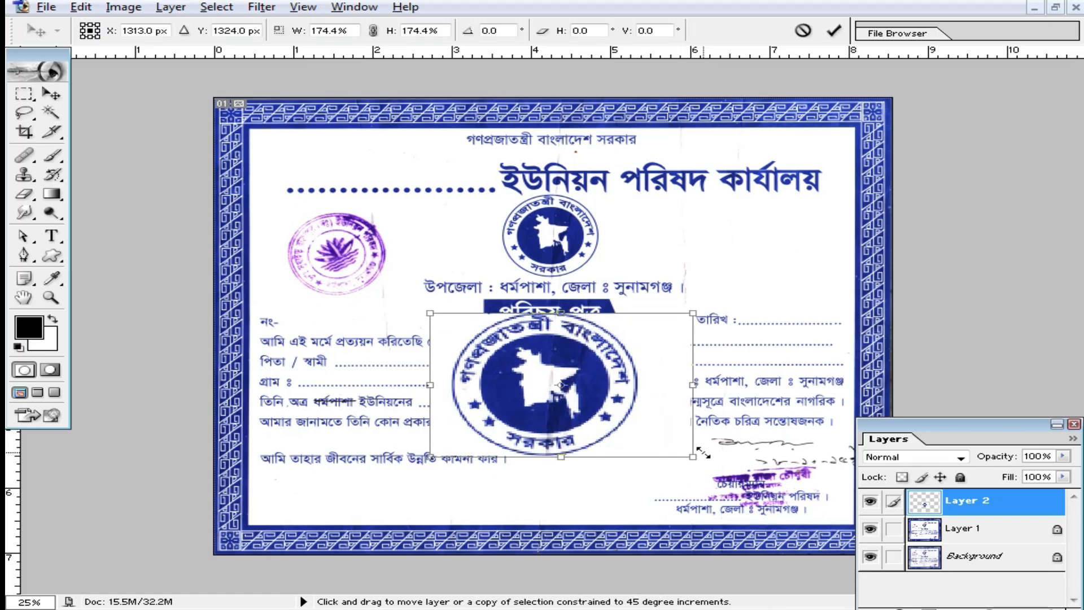
{"action": "double_click", "coordinate": [626, 397]}
{"action": "left_click_drag", "start_coordinate": [626, 389], "coordinate": [632, 413]}
{"action": "left_click", "coordinate": [583, 392], "text": "ctrl"}
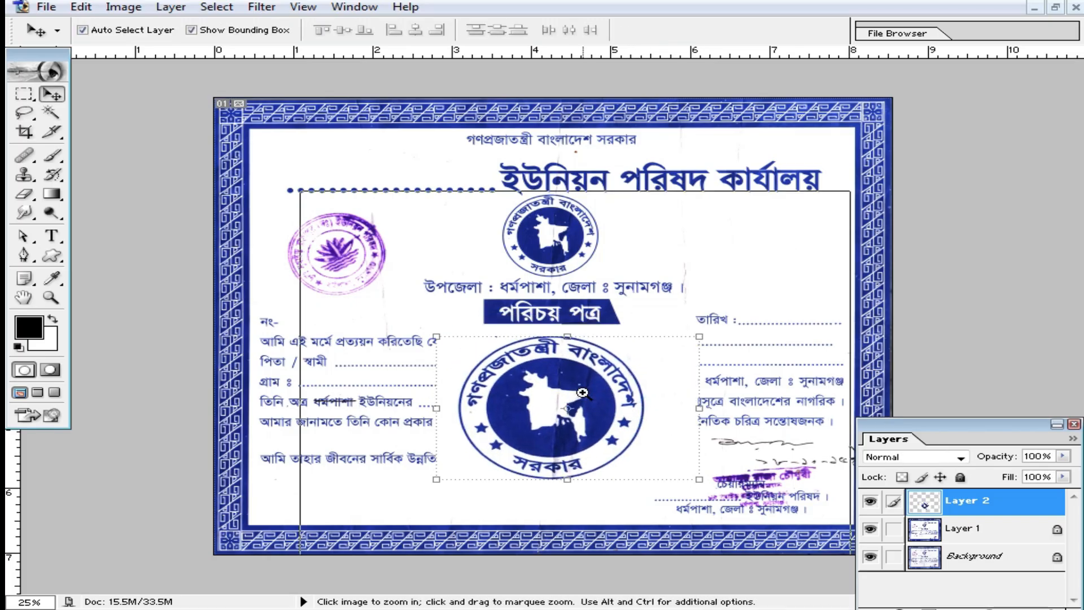
- Set Layer 2 to Multiply blending, reposition the emblem, and lower its Fill to 11%
{"action": "left_click", "coordinate": [582, 392], "text": "ctrl"}
{"action": "left_click", "coordinate": [582, 392], "text": "ctrl"}
{"action": "scroll", "coordinate": [682, 317], "scroll_direction": "up", "scroll_amount": 2}
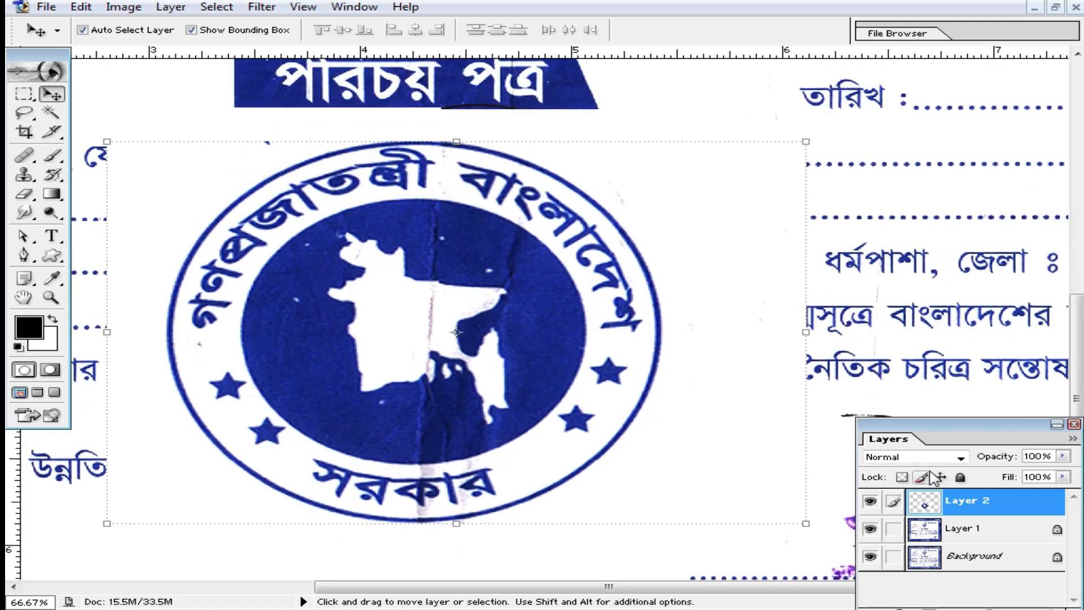
{"action": "left_click", "coordinate": [962, 458]}
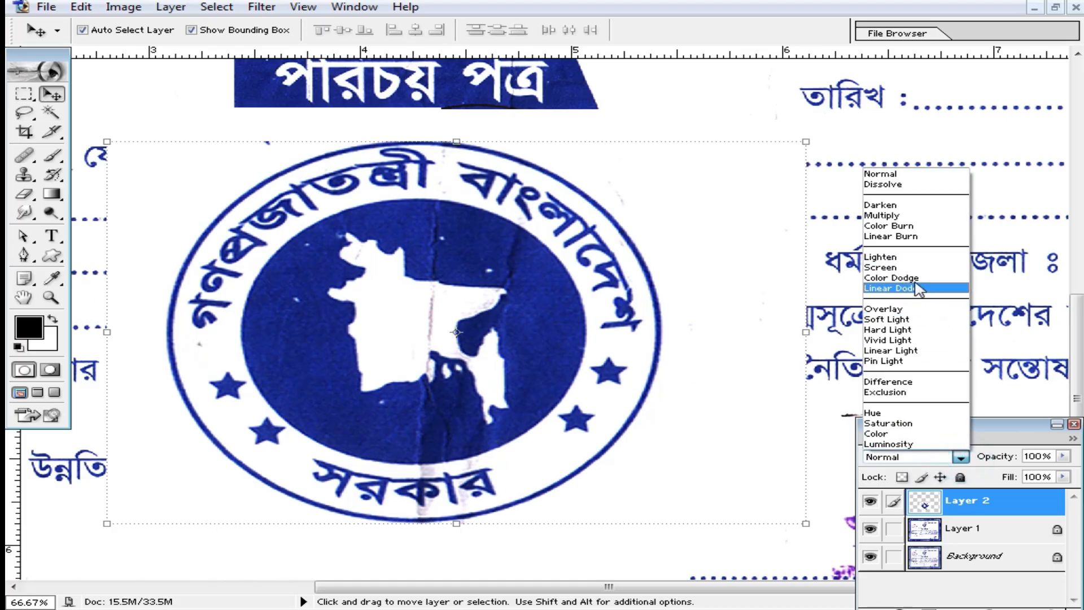
{"action": "left_click", "coordinate": [899, 216]}
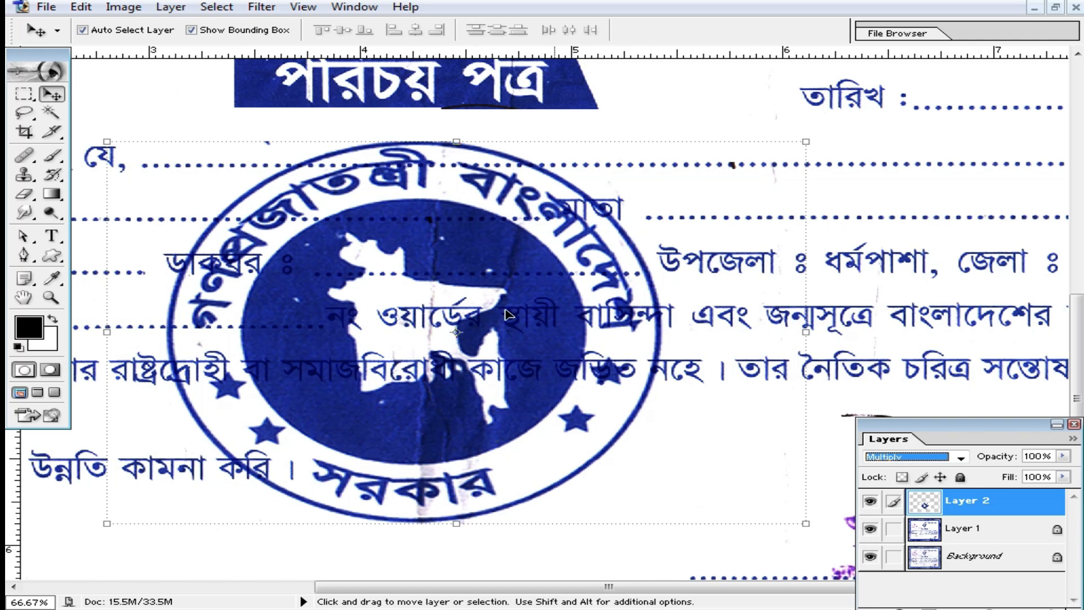
{"action": "left_click_drag", "start_coordinate": [536, 338], "coordinate": [550, 316]}
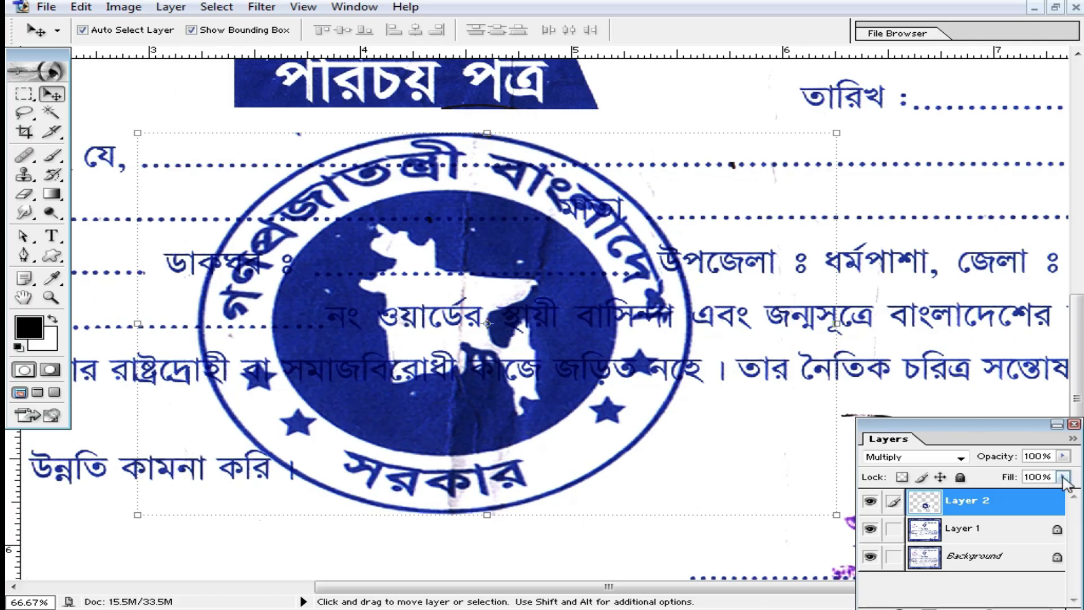
{"action": "left_click", "coordinate": [1063, 478]}
{"action": "left_click_drag", "start_coordinate": [1053, 495], "coordinate": [971, 476]}
- Return Layer 2 to Normal blending and set its opacity to about 19%
{"action": "left_click", "coordinate": [1063, 456]}
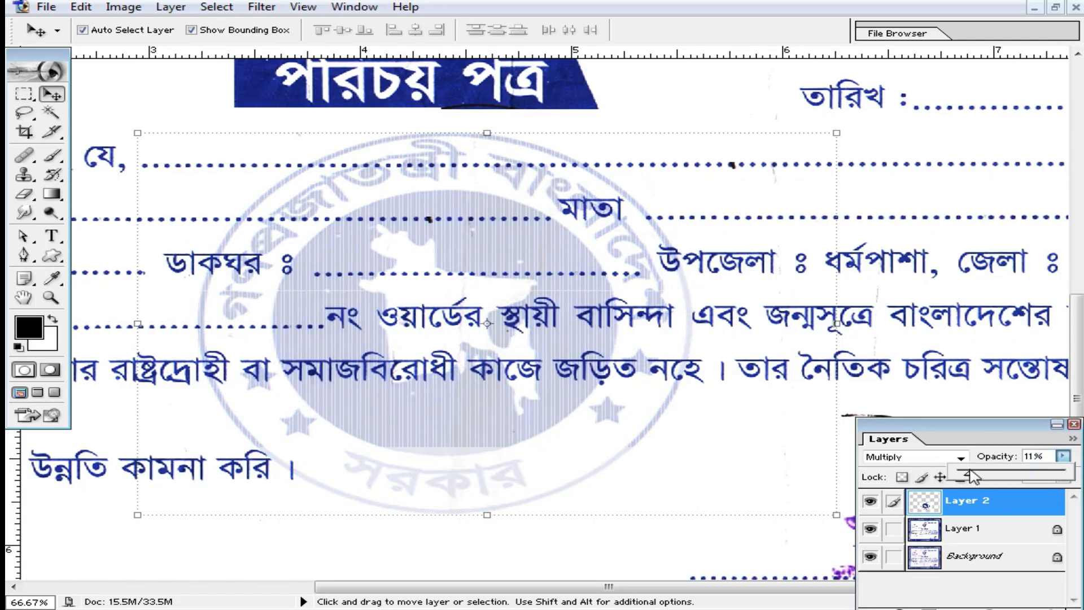
{"action": "left_click", "coordinate": [961, 457]}
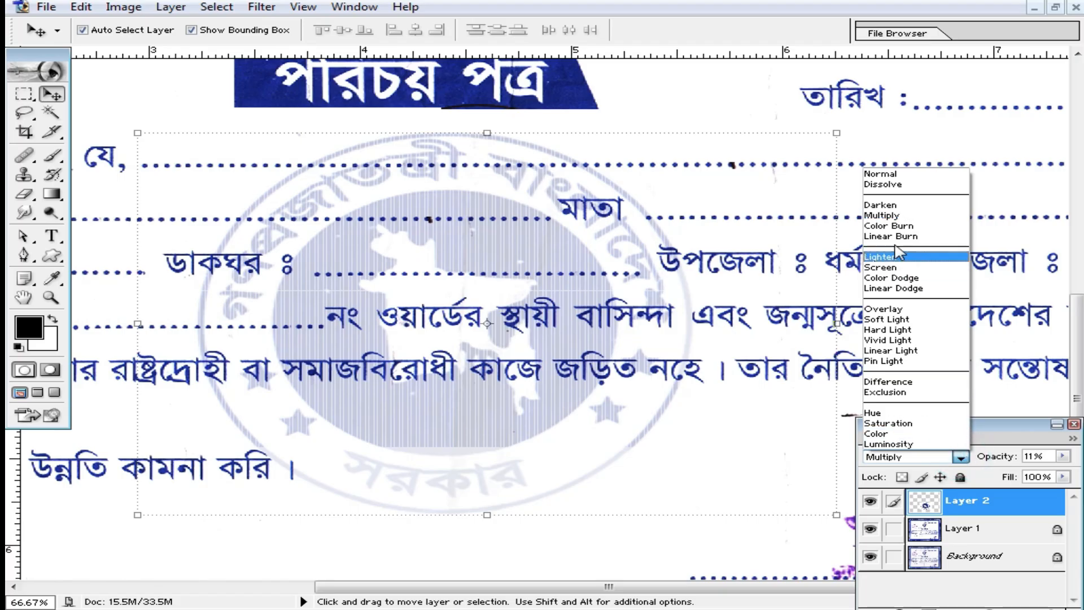
{"action": "left_click", "coordinate": [890, 177]}
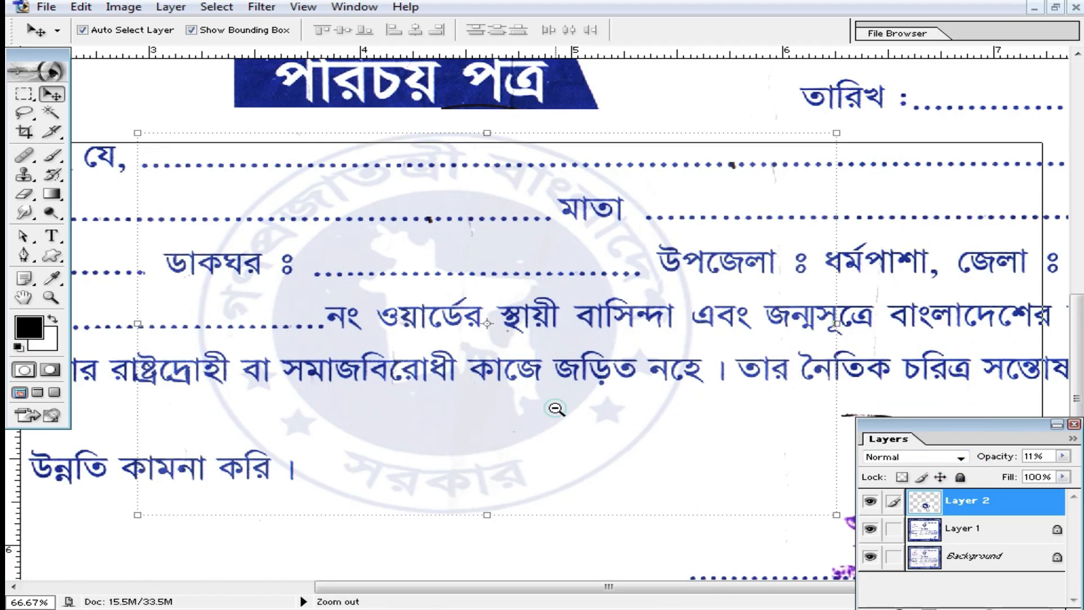
{"action": "key", "text": "ctrl+minus"}
{"action": "key", "text": "ctrl+minus"}
{"action": "left_click", "coordinate": [655, 524]}
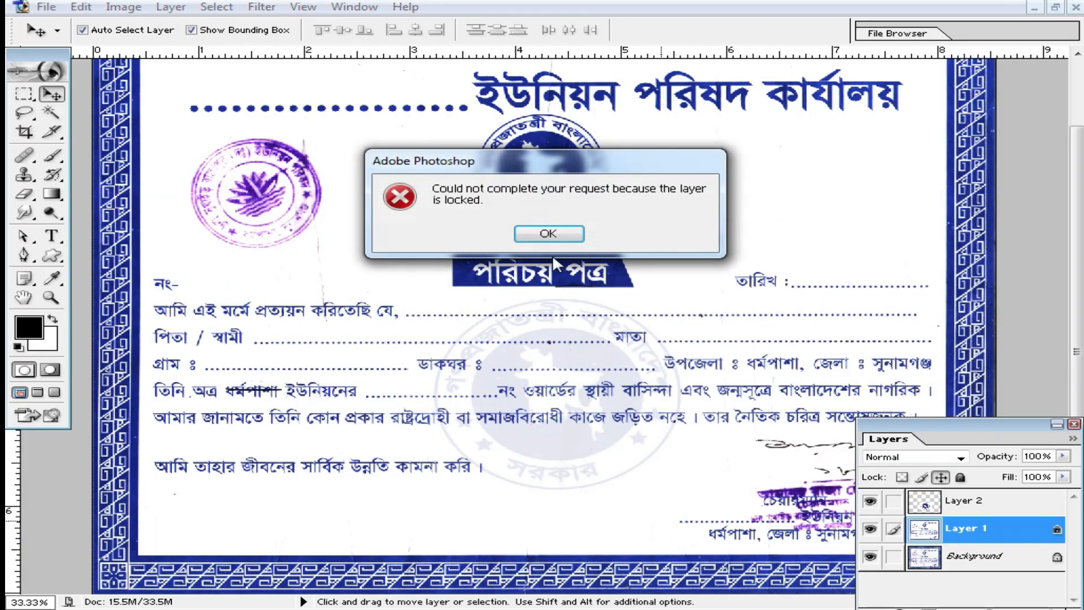
{"action": "left_click", "coordinate": [546, 231]}
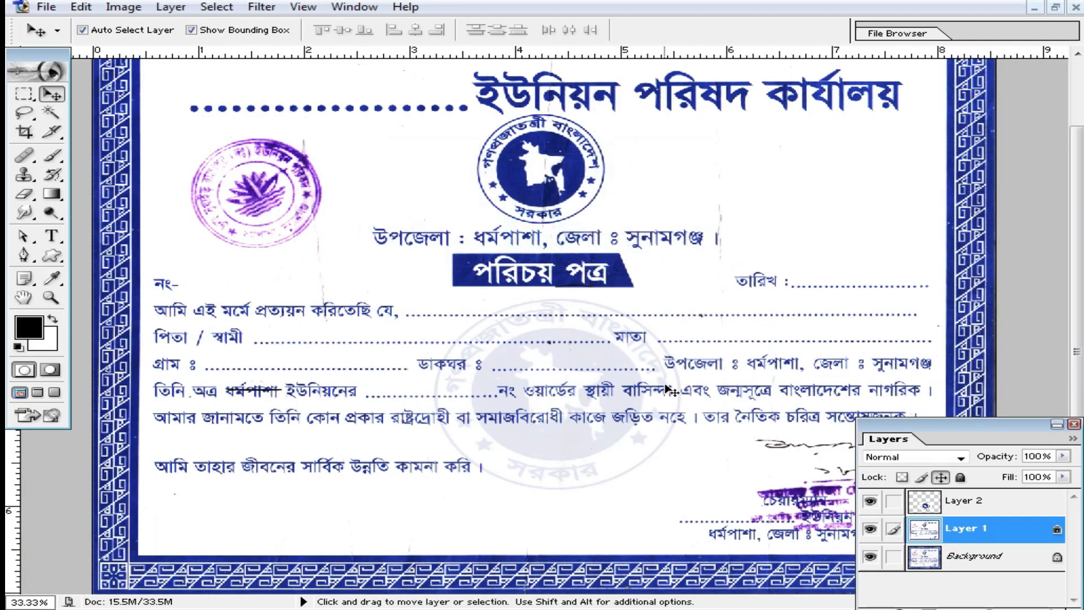
{"action": "left_click", "coordinate": [980, 511]}
{"action": "left_click", "coordinate": [1063, 456]}
{"action": "mouse_move", "coordinate": [979, 477]}
{"action": "left_mouse_down"}
{"action": "mouse_move", "coordinate": [1002, 477]}
{"action": "mouse_move", "coordinate": [983, 479]}
{"action": "left_mouse_up"}
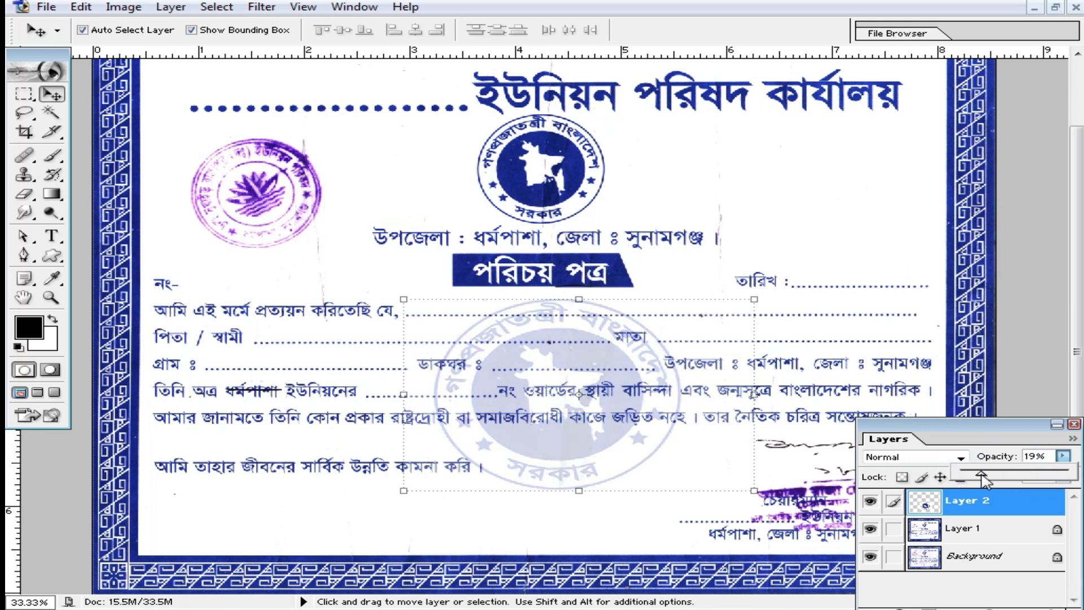
{"action": "key", "text": "ctrl+minus"}
- Commit the watermark opacity and zoom in on the old signature and date above the seal
{"action": "left_click", "coordinate": [628, 499]}
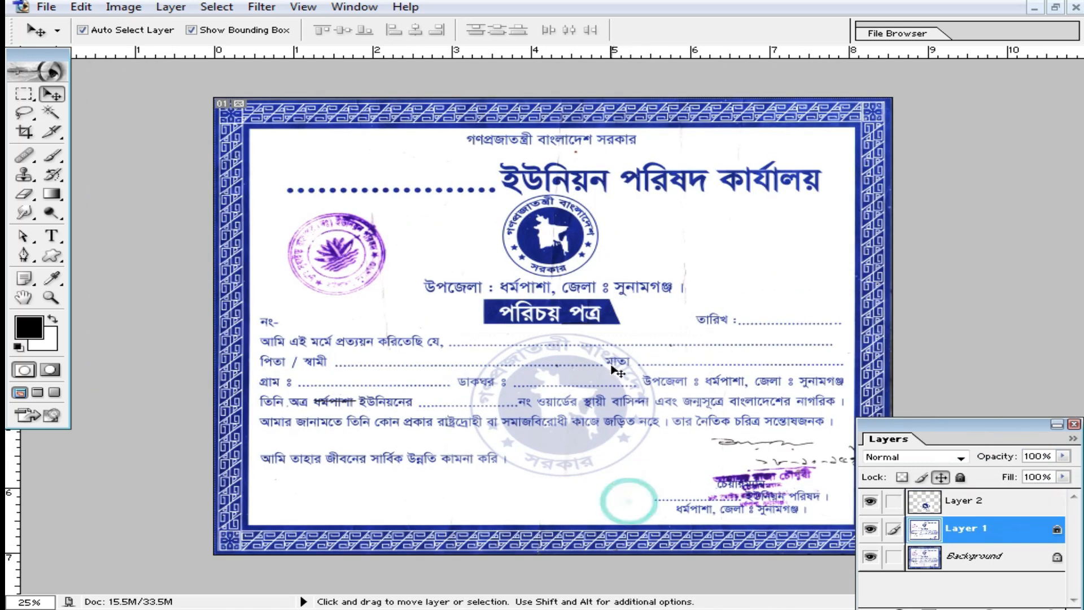
{"action": "key", "text": "ctrl+space"}
{"action": "left_click", "coordinate": [819, 446], "text": "ctrl"}
{"action": "left_click", "coordinate": [822, 443], "text": "ctrl"}
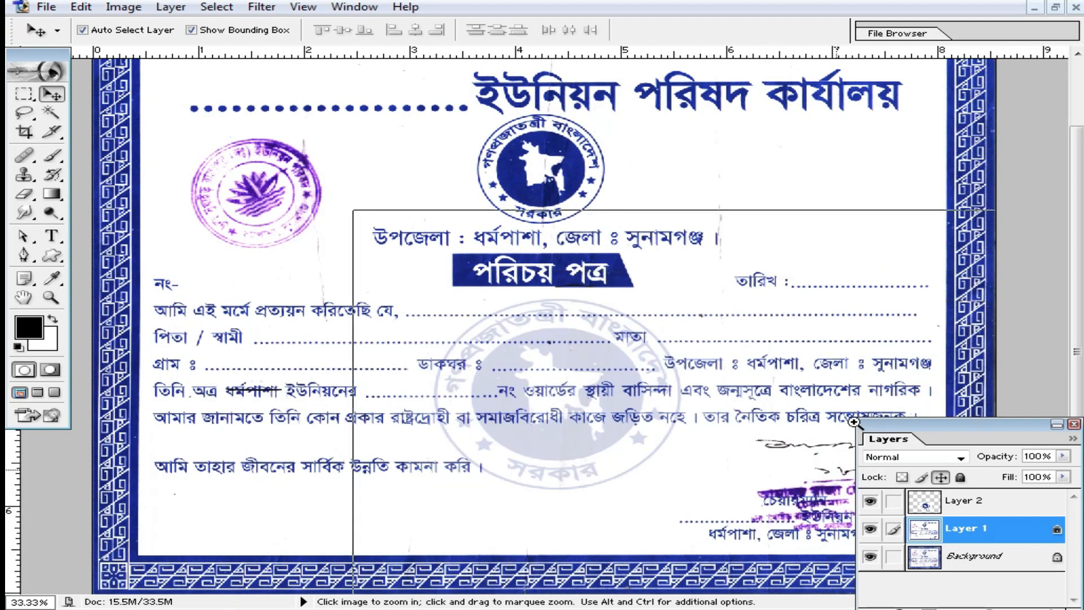
{"action": "left_click", "coordinate": [848, 391], "text": "ctrl"}
{"action": "left_click", "coordinate": [847, 386], "text": "ctrl"}
{"action": "left_click", "coordinate": [782, 372], "text": "ctrl"}
{"action": "key", "text": "space"}
{"action": "left_click_drag", "start_coordinate": [608, 303], "coordinate": [663, 520]}
{"action": "left_click_drag", "start_coordinate": [505, 288], "coordinate": [720, 338]}
{"action": "left_click_drag", "start_coordinate": [451, 286], "coordinate": [624, 285]}
{"action": "left_click", "coordinate": [864, 332], "text": "alt"}
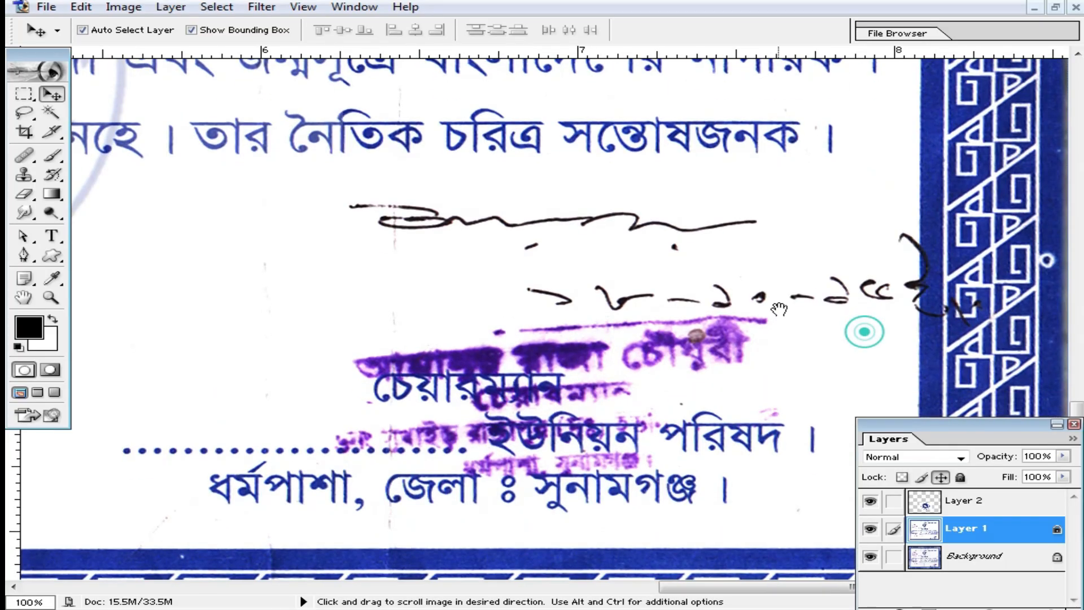
{"action": "left_click", "coordinate": [28, 100]}
- Cover the old signature and date with Alt-dragged patches of blank paper
{"action": "left_click_drag", "start_coordinate": [226, 258], "coordinate": [419, 316]}
{"action": "mouse_move", "coordinate": [390, 278]}
{"action": "left_mouse_down"}
{"action": "mouse_move", "coordinate": [478, 217]}
{"action": "mouse_move", "coordinate": [615, 214]}
{"action": "left_mouse_up"}
{"action": "mouse_move", "coordinate": [627, 211]}
{"action": "left_mouse_down"}
{"action": "mouse_move", "coordinate": [783, 207]}
{"action": "mouse_move", "coordinate": [706, 252]}
{"action": "mouse_move", "coordinate": [863, 275]}
{"action": "mouse_move", "coordinate": [920, 266]}
{"action": "mouse_move", "coordinate": [902, 265]}
{"action": "mouse_move", "coordinate": [902, 244]}
{"action": "left_mouse_up"}
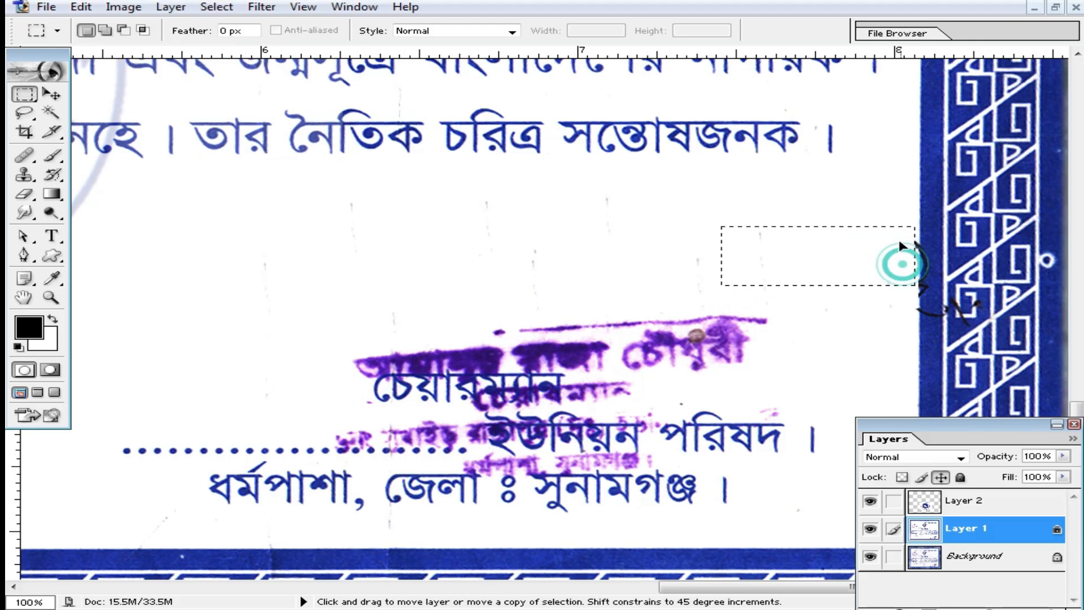
{"action": "mouse_move", "coordinate": [884, 326]}
{"action": "left_mouse_down"}
{"action": "mouse_move", "coordinate": [939, 371]}
{"action": "mouse_move", "coordinate": [932, 318]}
{"action": "left_mouse_up"}
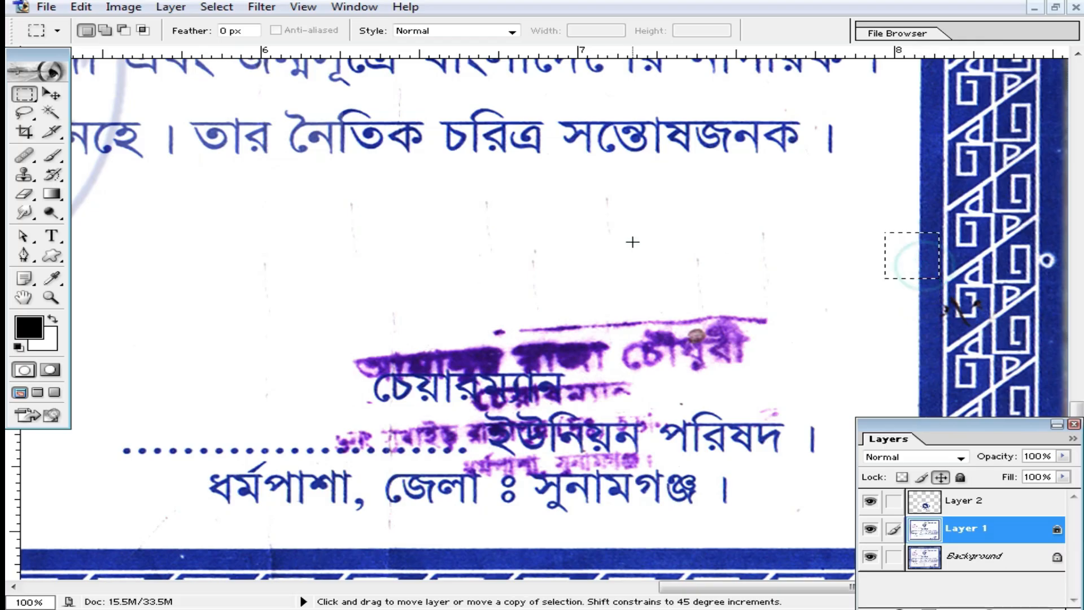
{"action": "key", "text": "ctrl+minus"}
{"action": "key", "text": "ctrl+minus"}
{"action": "left_click", "coordinate": [806, 392], "text": "alt"}
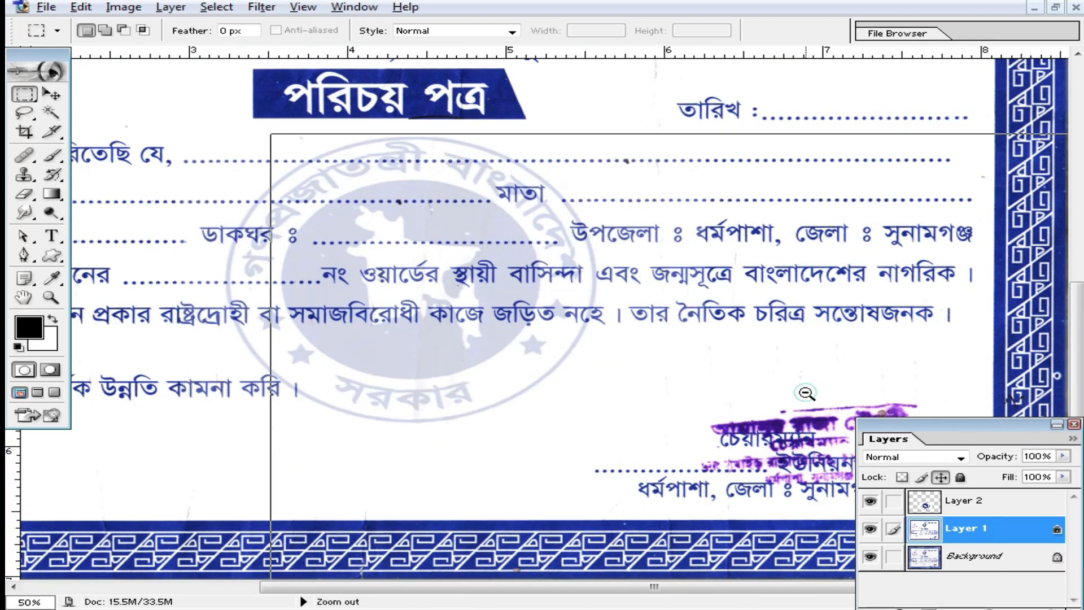
{"action": "left_click", "coordinate": [1054, 7]}
- Open signature.jpg from disk
{"action": "double_click", "coordinate": [750, 239]}
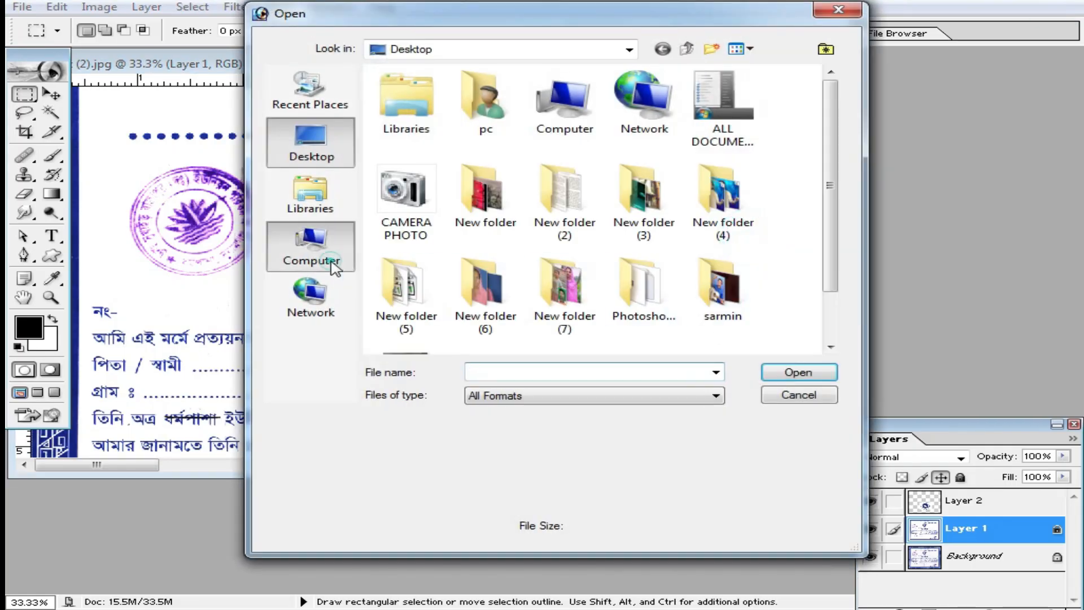
{"action": "left_click", "coordinate": [311, 248]}
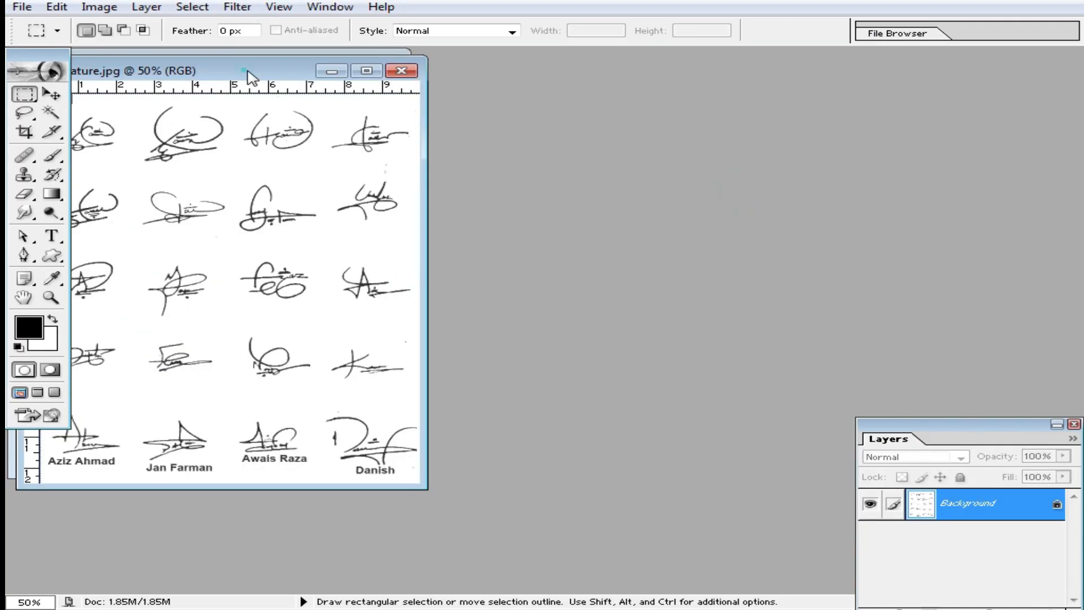
{"action": "left_click_drag", "start_coordinate": [263, 82], "coordinate": [668, 110]}
- Inspect the signature sheet and marquee-select its top-middle signature
{"action": "left_click", "coordinate": [554, 288], "text": "ctrl"}
{"action": "left_click", "coordinate": [598, 308], "text": "ctrl"}
{"action": "left_click", "coordinate": [729, 258], "text": "ctrl"}
{"action": "mouse_move", "coordinate": [789, 232]}
{"action": "left_mouse_down"}
{"action": "mouse_move", "coordinate": [696, 358]}
{"action": "mouse_move", "coordinate": [721, 353]}
{"action": "left_mouse_up"}
{"action": "left_click", "coordinate": [721, 354], "text": "alt"}
{"action": "left_click", "coordinate": [722, 353], "text": "alt"}
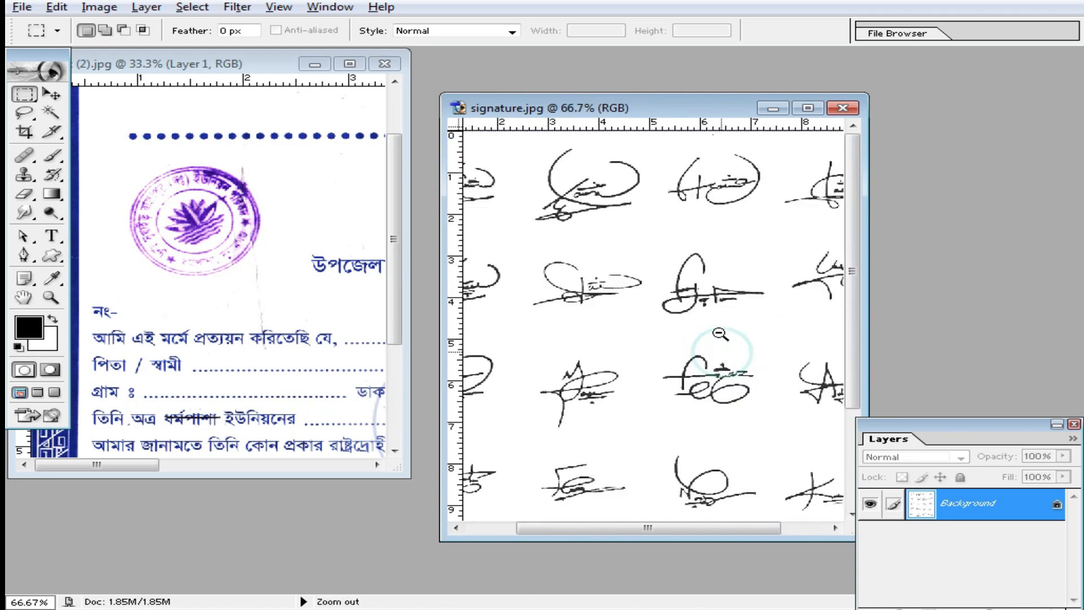
{"action": "mouse_move", "coordinate": [742, 233]}
{"action": "left_mouse_down"}
{"action": "mouse_move", "coordinate": [672, 273]}
{"action": "mouse_move", "coordinate": [781, 206]}
{"action": "left_mouse_up"}
{"action": "left_click_drag", "start_coordinate": [673, 274], "coordinate": [645, 466]}
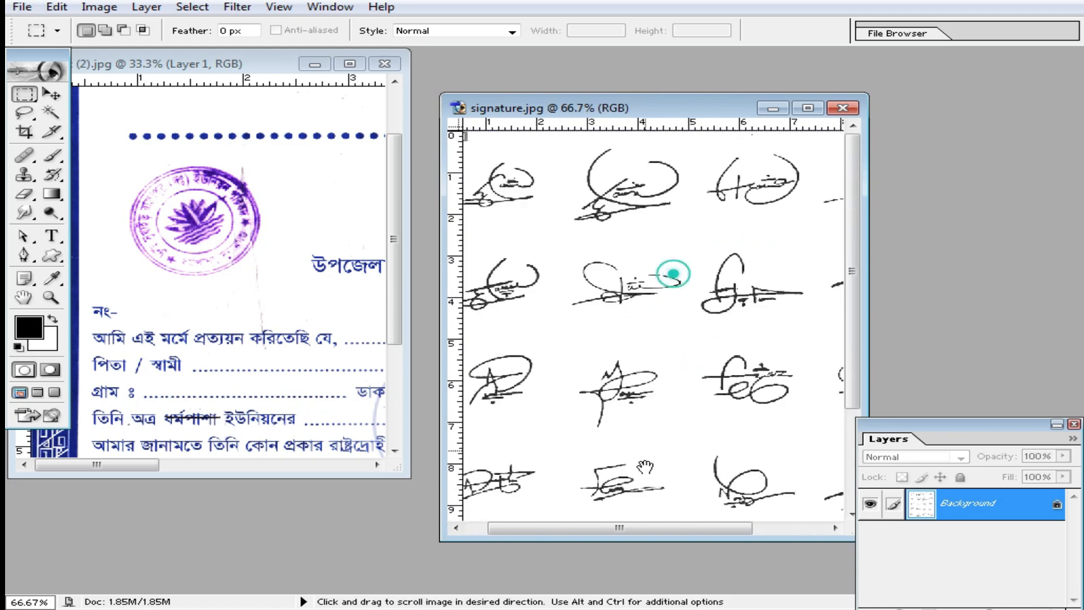
{"action": "mouse_move", "coordinate": [550, 140]}
{"action": "left_mouse_down"}
{"action": "mouse_move", "coordinate": [692, 238]}
{"action": "mouse_move", "coordinate": [617, 272]}
{"action": "mouse_move", "coordinate": [248, 315]}
{"action": "left_mouse_up"}
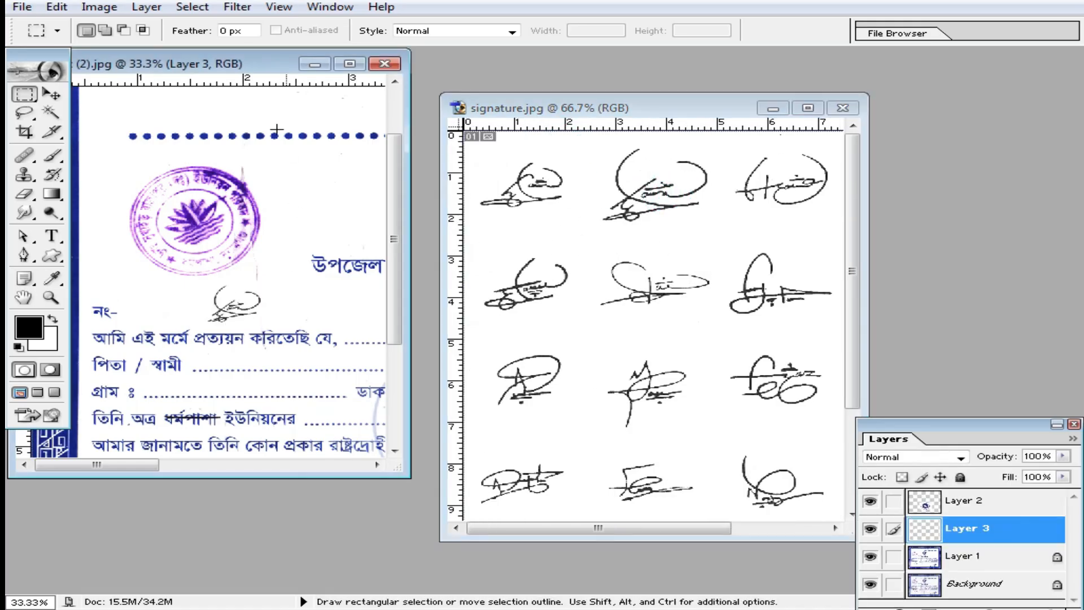
{"action": "double_click", "coordinate": [261, 63]}
- Move the pasted signature toward the chairman's seal and enlarge it to 142%
{"action": "left_click", "coordinate": [50, 94]}
{"action": "mouse_move", "coordinate": [288, 281]}
{"action": "left_mouse_down"}
{"action": "mouse_move", "coordinate": [702, 395]}
{"action": "mouse_move", "coordinate": [833, 479]}
{"action": "left_mouse_up"}
{"action": "left_click", "coordinate": [834, 477], "text": "ctrl"}
{"action": "left_click", "coordinate": [688, 367], "text": "ctrl"}
{"action": "left_click", "coordinate": [681, 371], "text": "ctrl"}
{"action": "left_click", "coordinate": [626, 289], "text": "ctrl"}
{"action": "left_click_drag", "start_coordinate": [654, 368], "coordinate": [744, 432]}
{"action": "key", "text": "Return"}
{"action": "left_click", "coordinate": [559, 300], "text": "ctrl+alt"}
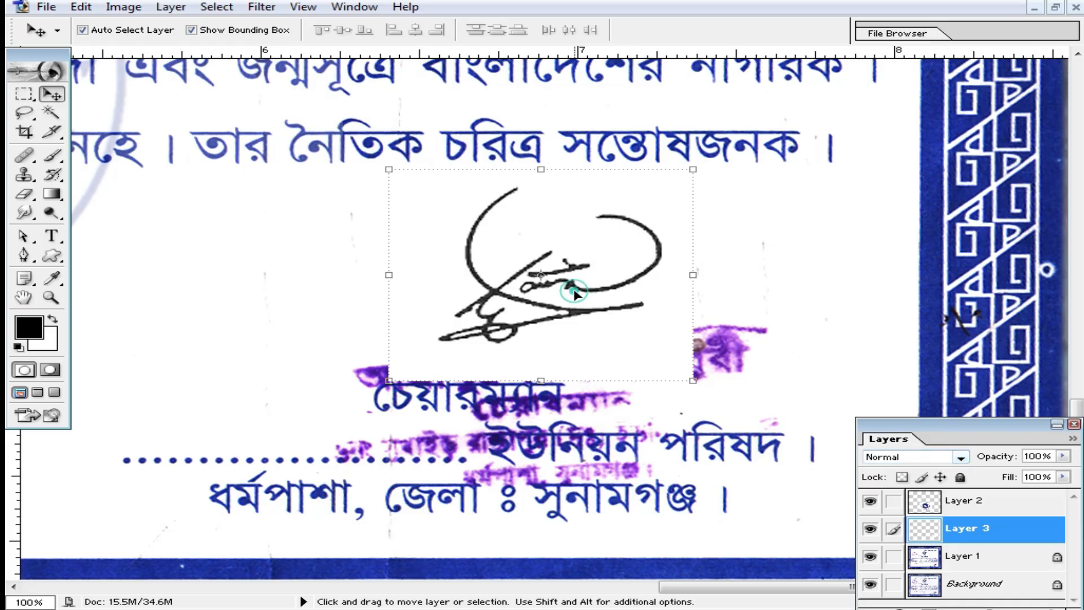
- Set Layer 3 to Multiply, scale it to 92.8%, and position it just above the seal
{"action": "left_click", "coordinate": [960, 457]}
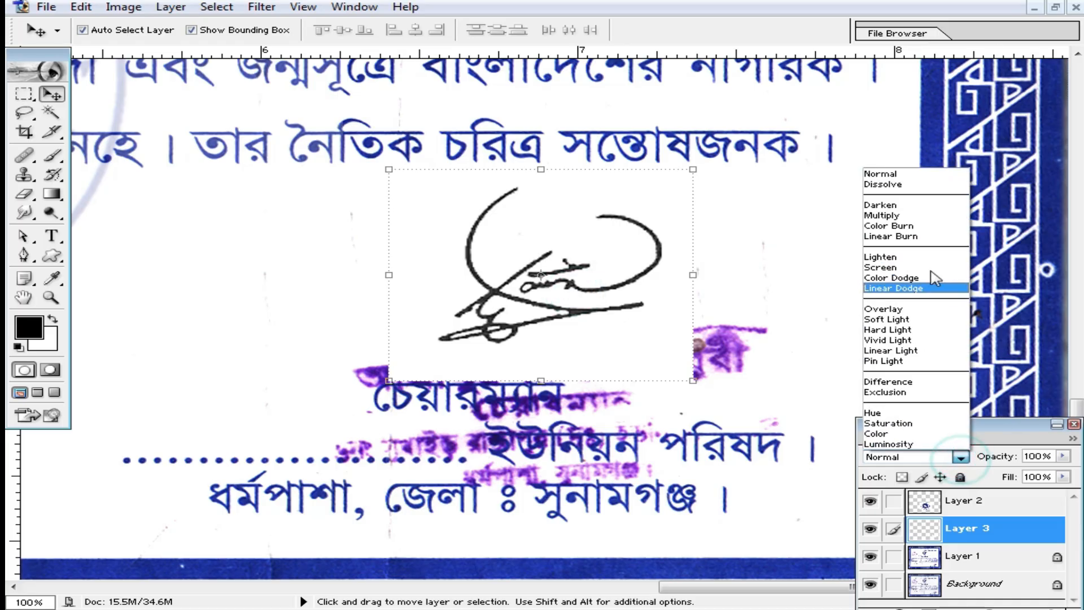
{"action": "left_click", "coordinate": [915, 217]}
{"action": "mouse_move", "coordinate": [581, 292]}
{"action": "left_mouse_down"}
{"action": "mouse_move", "coordinate": [563, 386]}
{"action": "mouse_move", "coordinate": [578, 292]}
{"action": "left_mouse_up"}
{"action": "left_click_drag", "start_coordinate": [689, 165], "coordinate": [668, 179]}
{"action": "mouse_move", "coordinate": [557, 288]}
{"action": "left_mouse_down"}
{"action": "mouse_move", "coordinate": [537, 186]}
{"action": "mouse_move", "coordinate": [446, 183]}
{"action": "mouse_move", "coordinate": [544, 292]}
{"action": "mouse_move", "coordinate": [588, 314]}
{"action": "mouse_move", "coordinate": [583, 277]}
{"action": "left_mouse_up"}
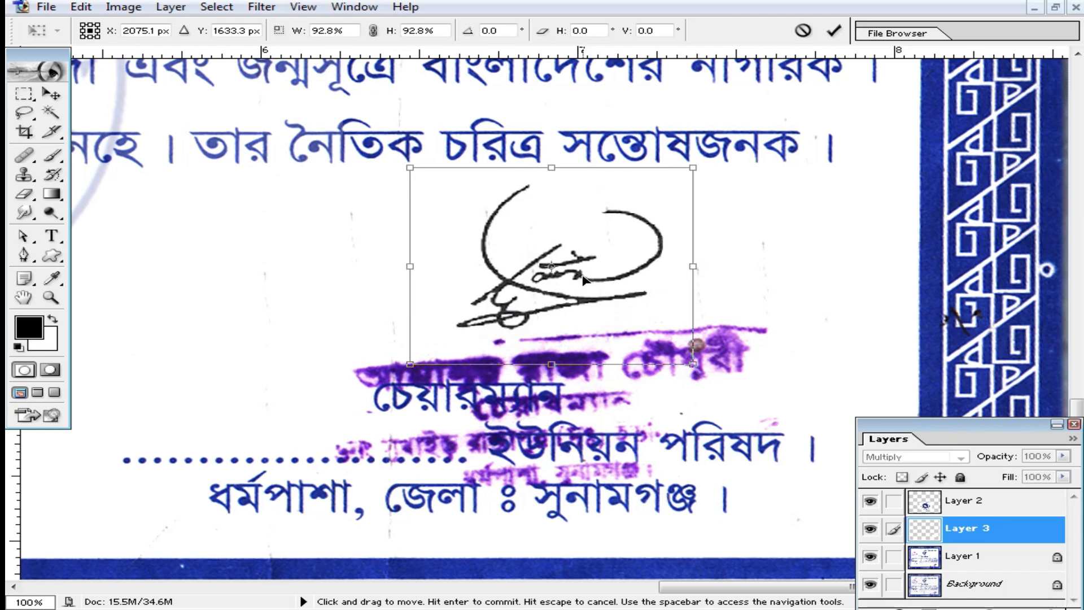
{"action": "key", "text": "shift+Down"}
{"action": "key", "text": "Up"}
{"action": "key", "text": "Up"}
{"action": "key", "text": "Up"}
{"action": "key", "text": "Up"}
{"action": "key", "text": "Up"}
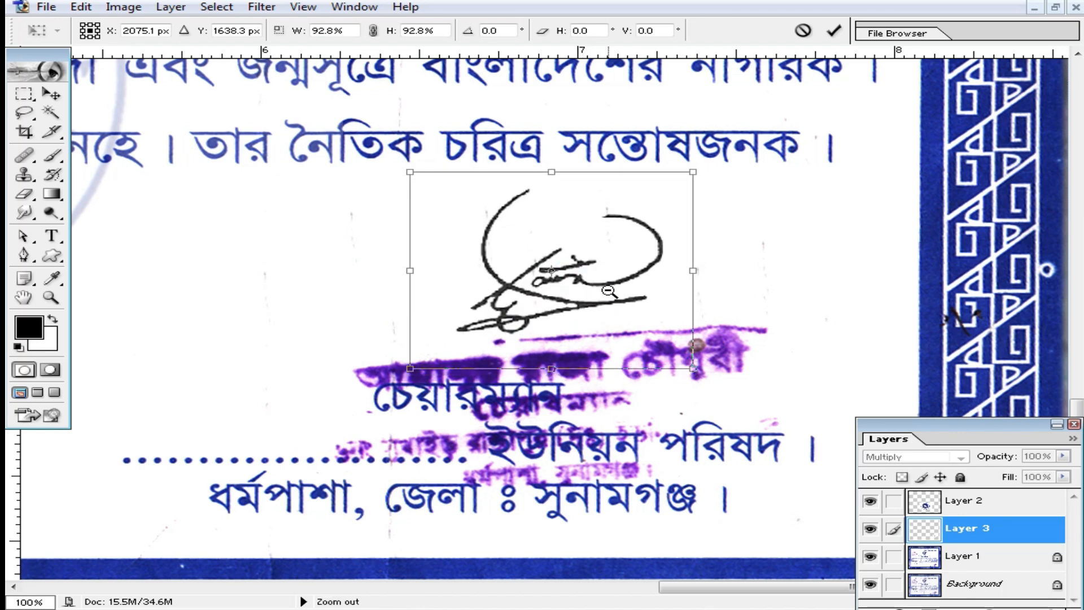
{"action": "left_click", "coordinate": [608, 289], "text": "alt"}
{"action": "left_click", "coordinate": [782, 316], "text": "alt"}
{"action": "double_click", "coordinate": [808, 366]}
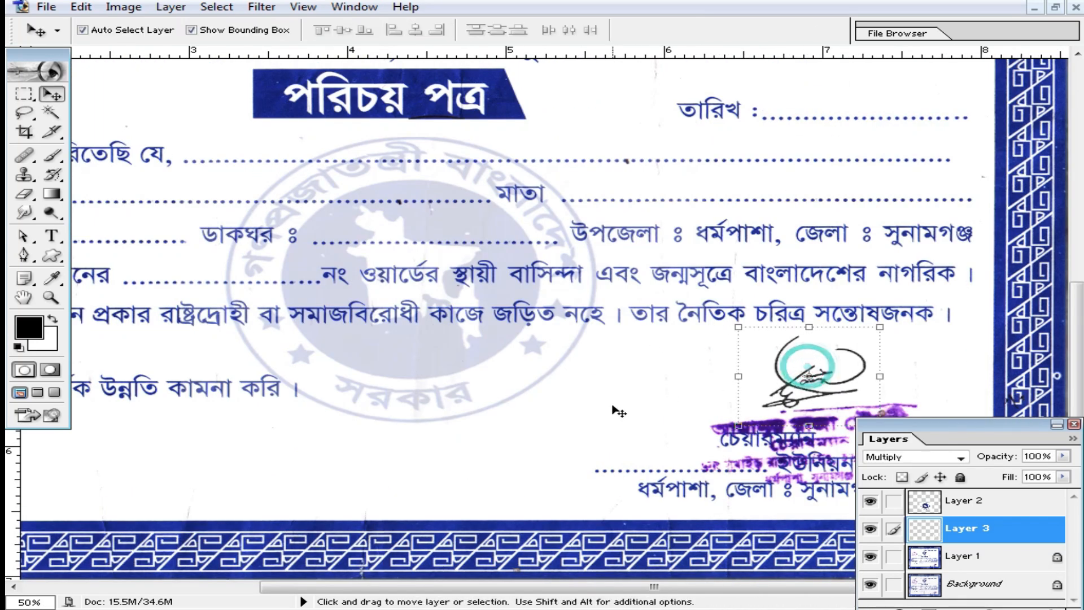
{"action": "left_click", "coordinate": [615, 408]}
{"action": "left_click", "coordinate": [620, 407], "text": "alt"}
{"action": "left_click", "coordinate": [620, 408], "text": "alt"}
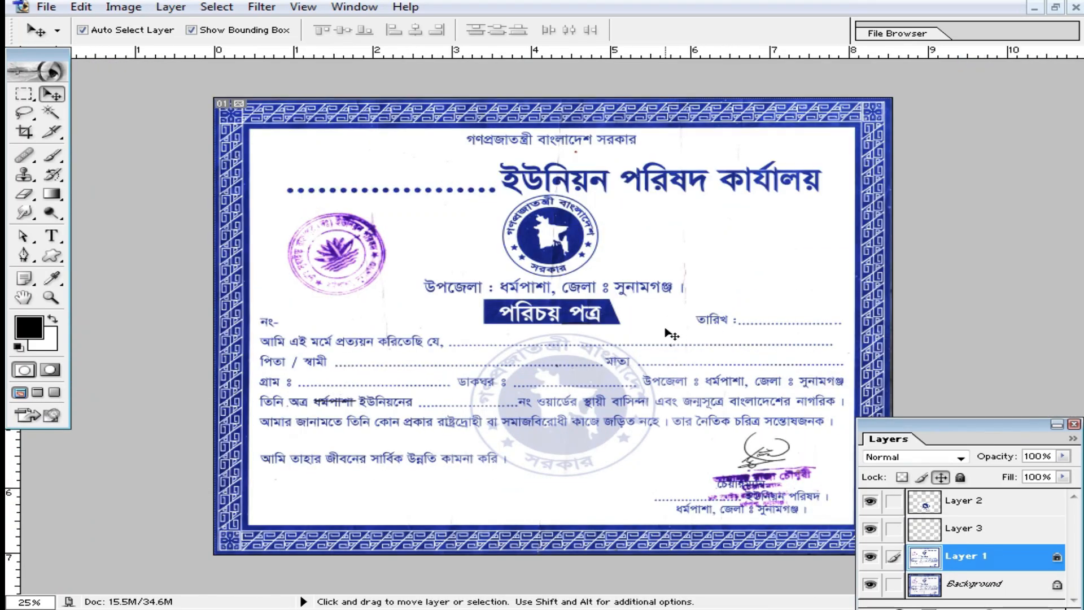
{"action": "key", "text": "ctrl+0"}
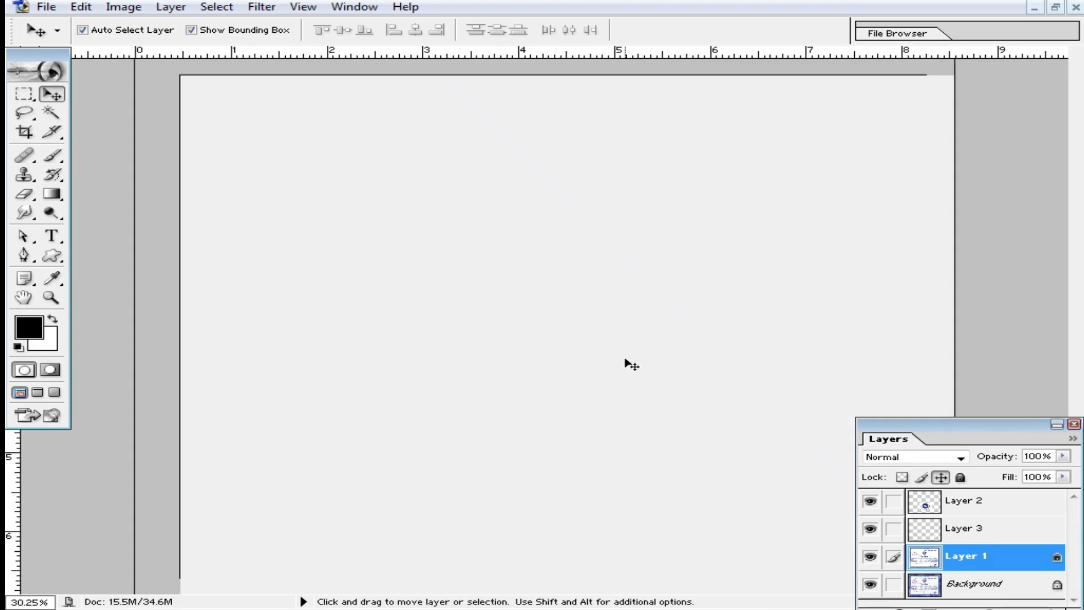
{"action": "scroll", "coordinate": [672, 440], "scroll_direction": "down", "scroll_amount": 1}
{"action": "left_click", "coordinate": [733, 458], "text": "ctrl"}
{"action": "left_click", "coordinate": [734, 459], "text": "ctrl"}
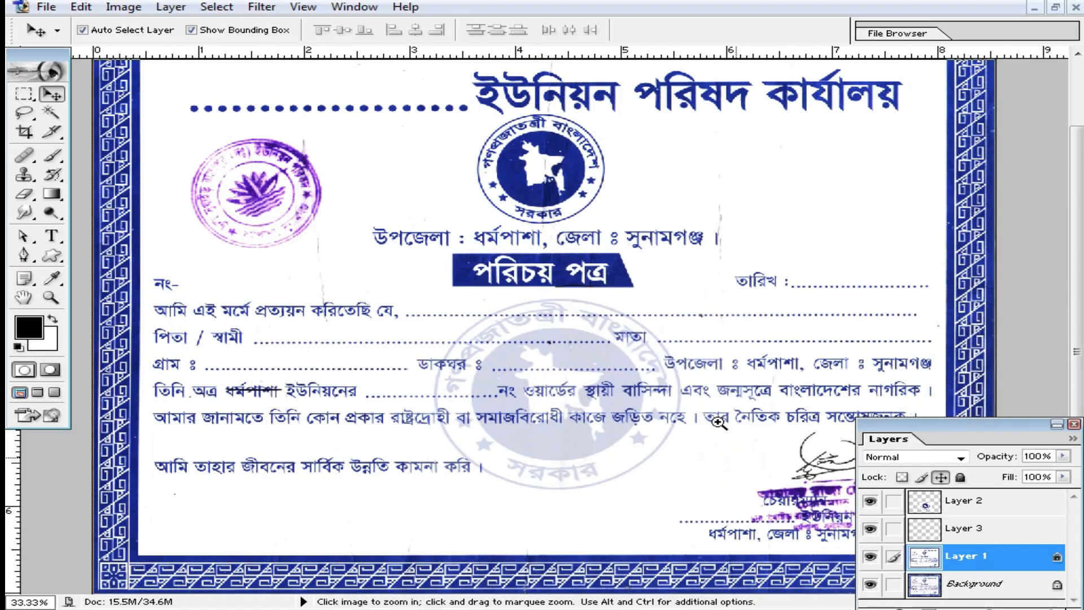
{"action": "left_click", "coordinate": [719, 421], "text": "ctrl"}
{"action": "left_click", "coordinate": [719, 420], "text": "ctrl"}
{"action": "scroll", "coordinate": [486, 347], "scroll_direction": "up", "scroll_amount": 4}
{"action": "left_click", "coordinate": [478, 336], "text": "ctrl+alt"}
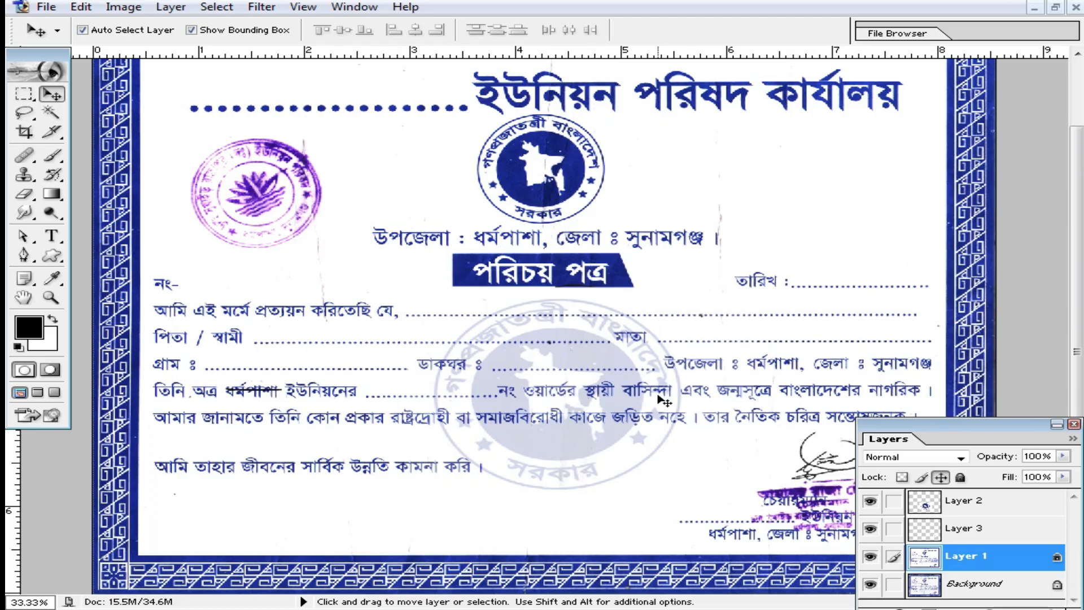
{"action": "left_click", "coordinate": [625, 310], "text": "ctrl"}
{"action": "left_click", "coordinate": [634, 310], "text": "ctrl+alt"}
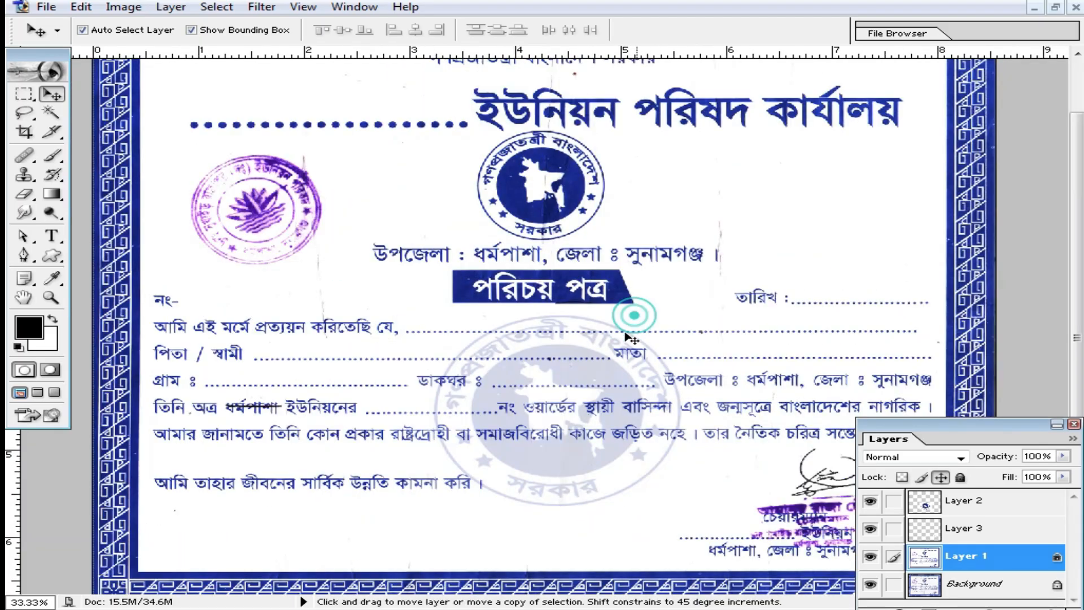
{"action": "left_click", "coordinate": [624, 354], "text": "ctrl+alt"}
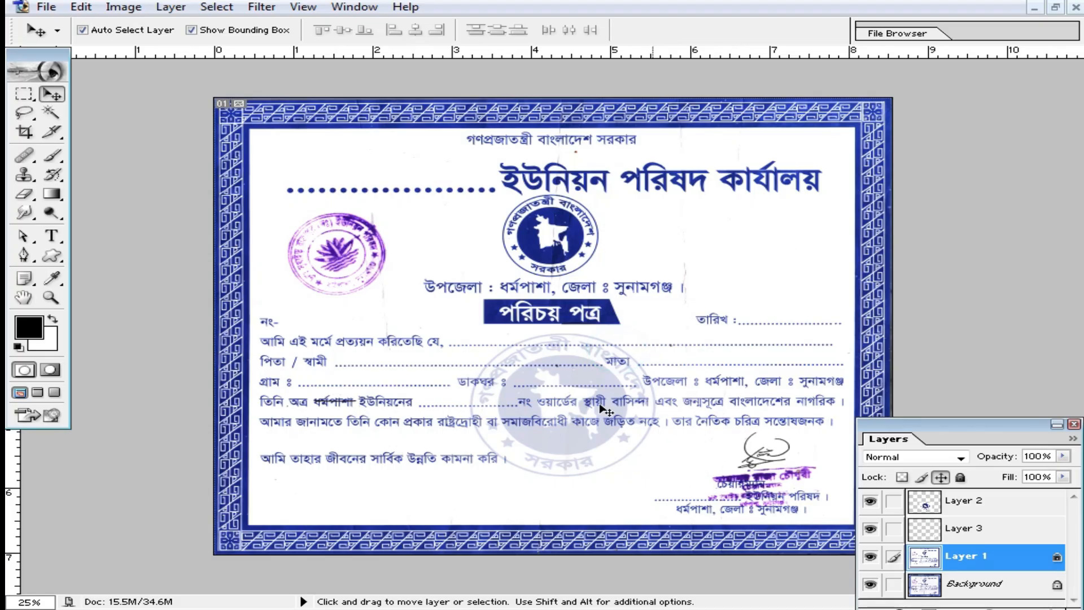